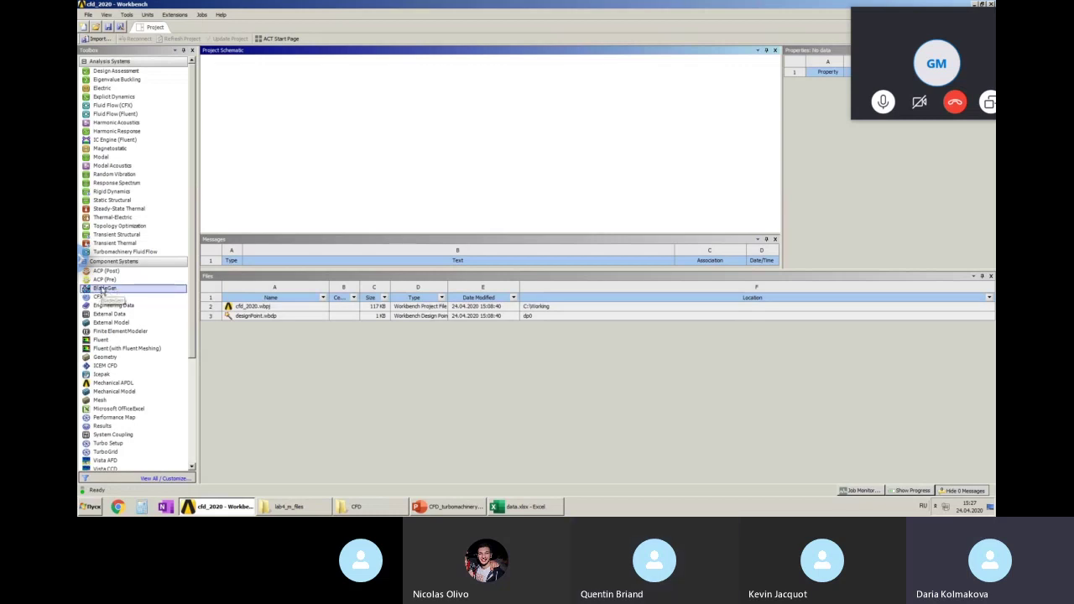
Step: Add two standalone BladeGen component systems to the project schematic, one below the other
drag(99, 291, 256, 109)
drag(105, 288, 262, 130)
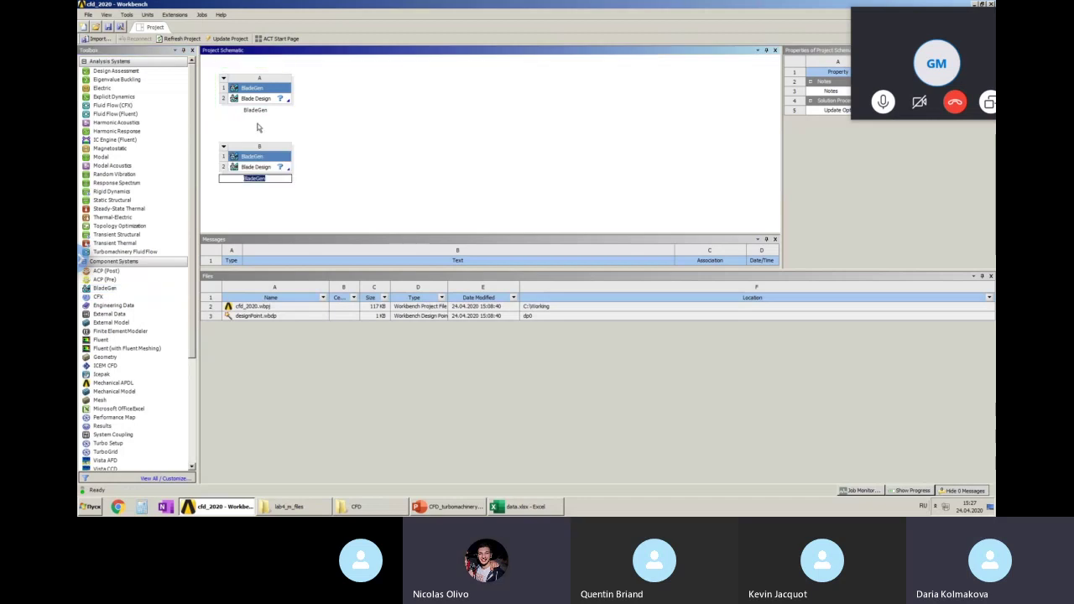
click(309, 107)
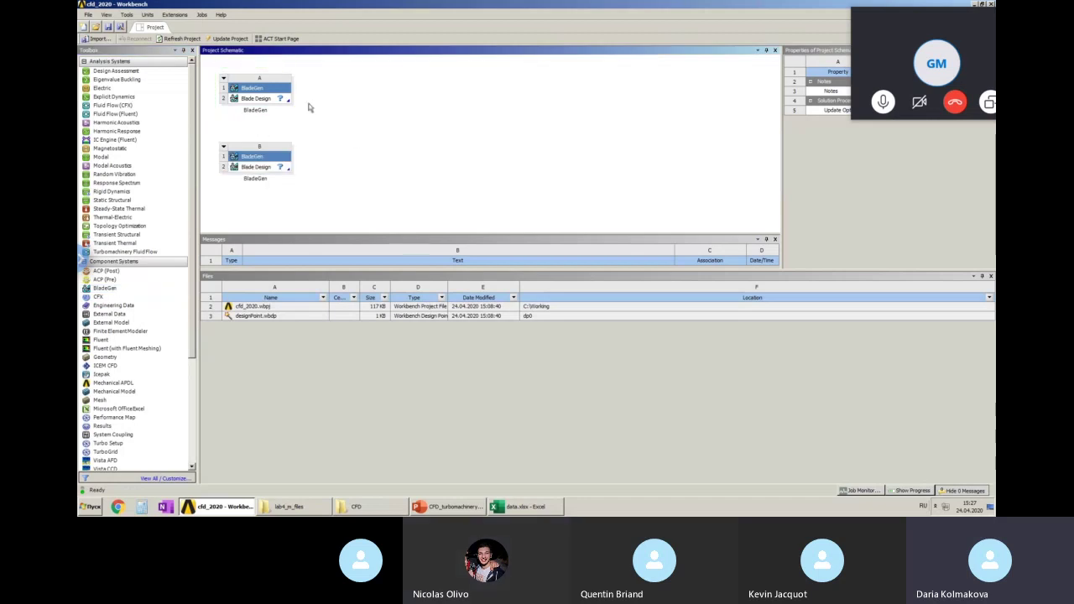
Step: Rename the upper BladeGen system as RB and the lower one as GV
double_click(255, 110)
text(K)
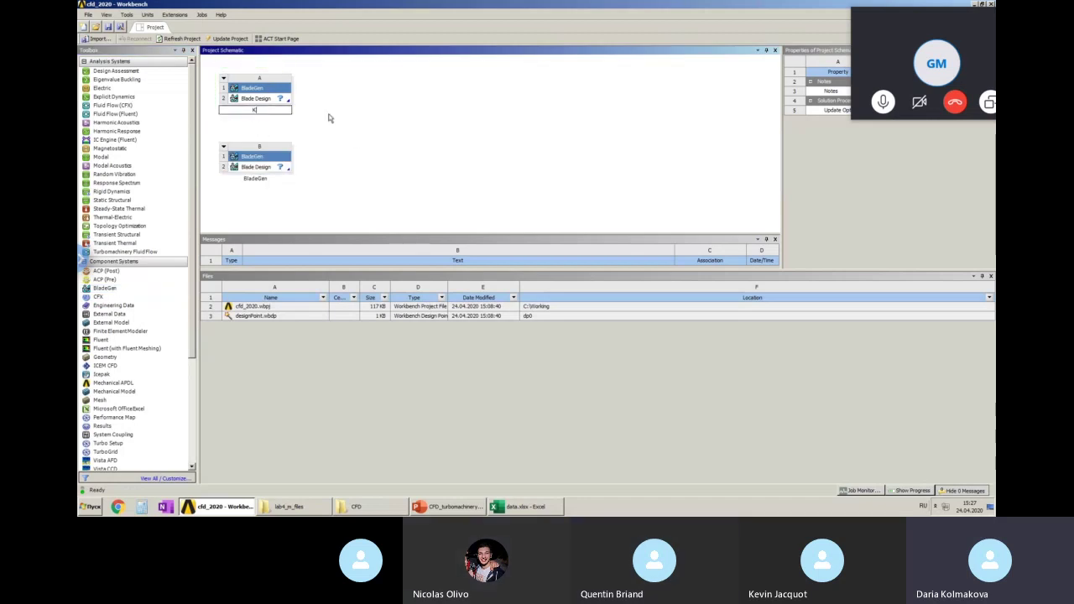
key(BackSpace)
key(alt+shift)
text(RB)
key(Return)
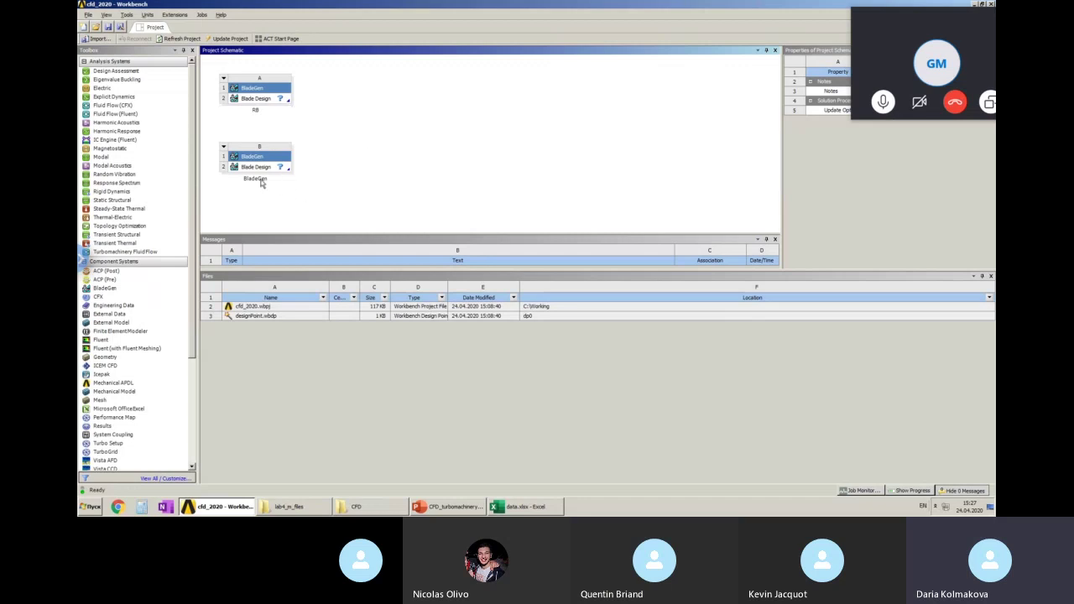
double_click(258, 179)
text(GV)
key(Return)
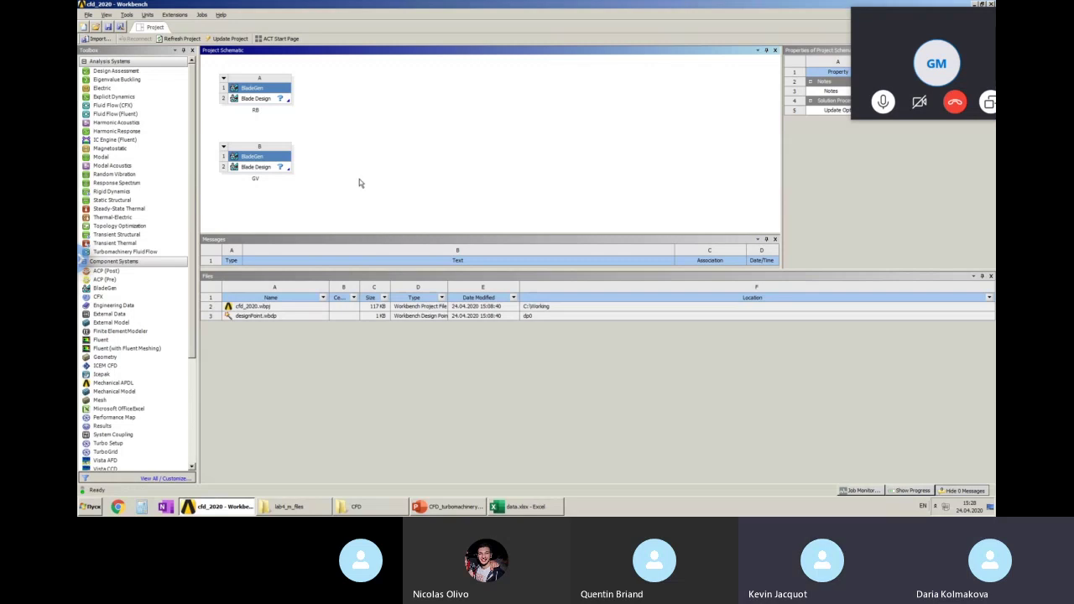
click(858, 41)
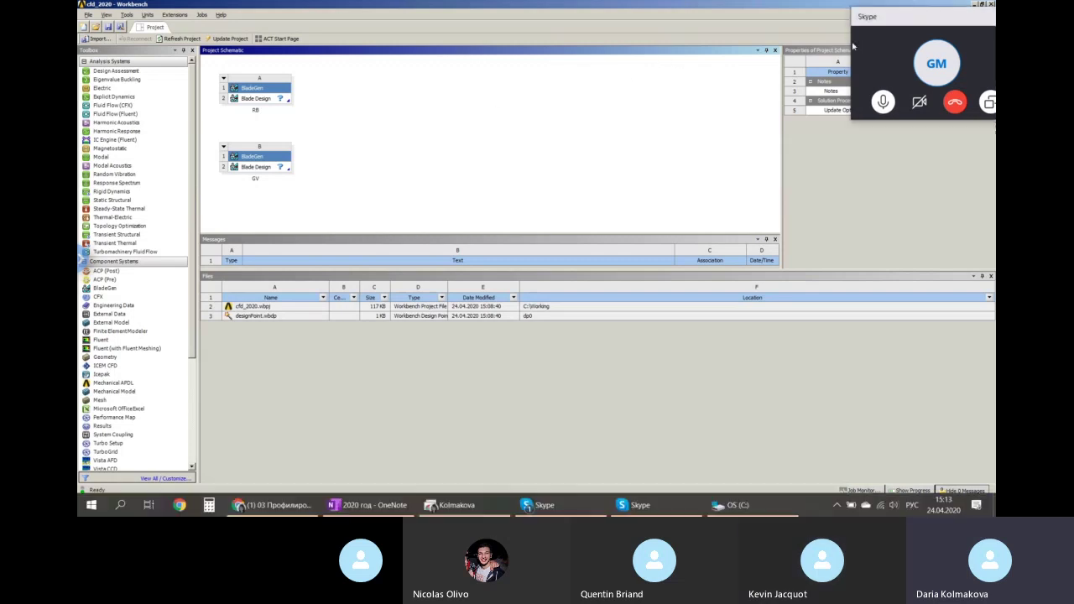
drag(860, 25, 824, 22)
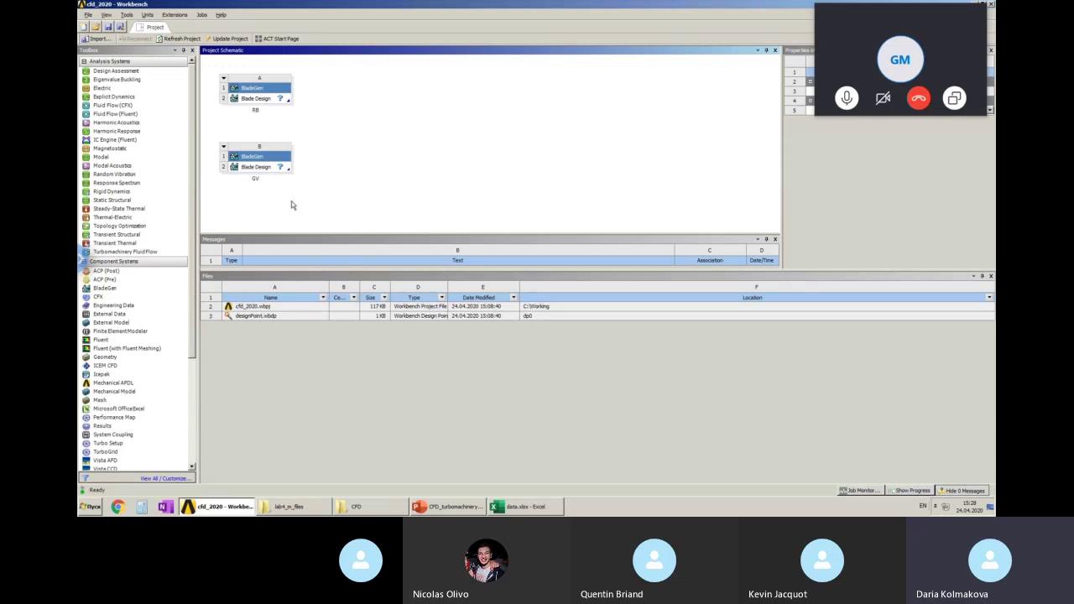
Step: Transfer the RB system's Blade Design data to a new TurboGrid system, keeping its default name
click(268, 101)
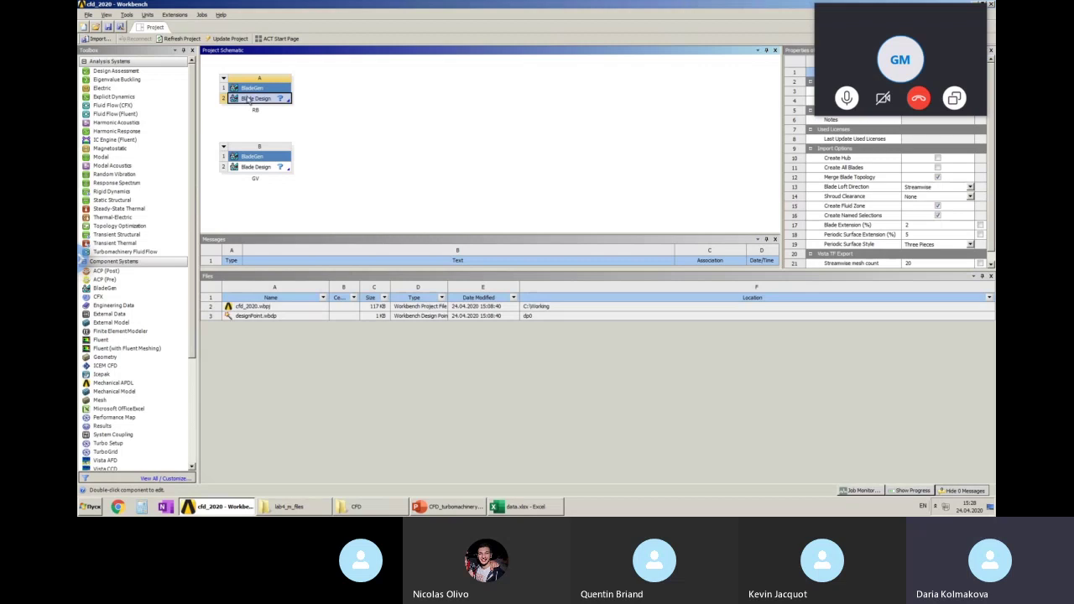
right_click(253, 102)
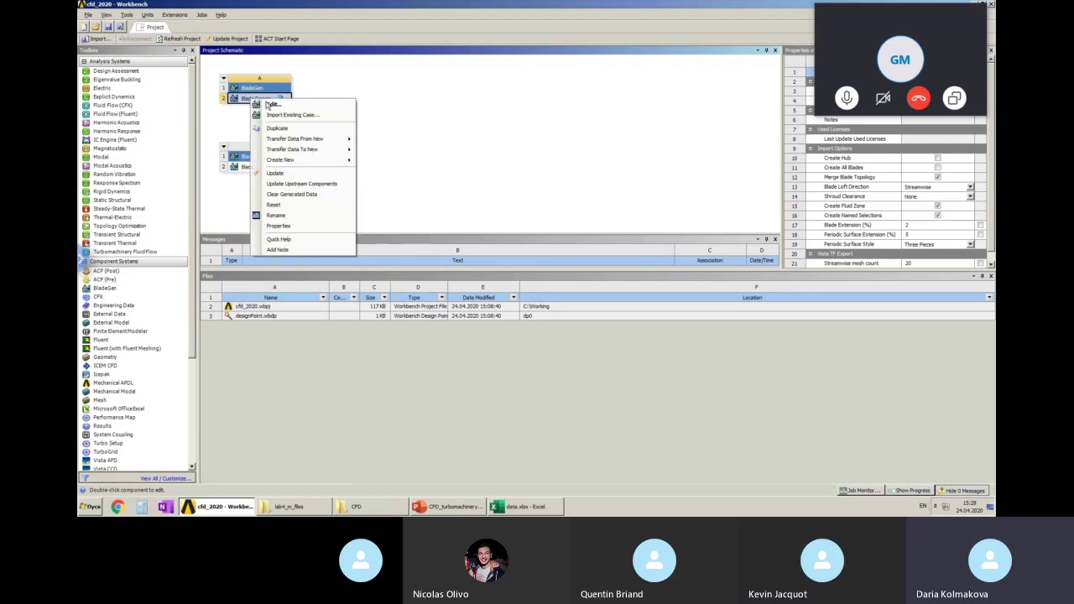
mouse_move(279, 160)
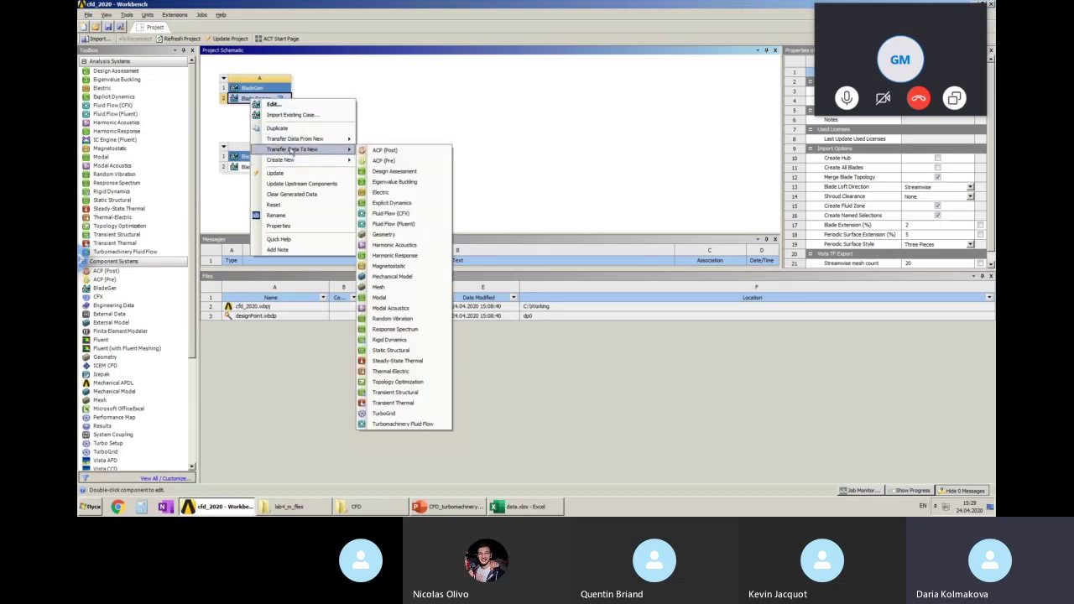
mouse_move(351, 161)
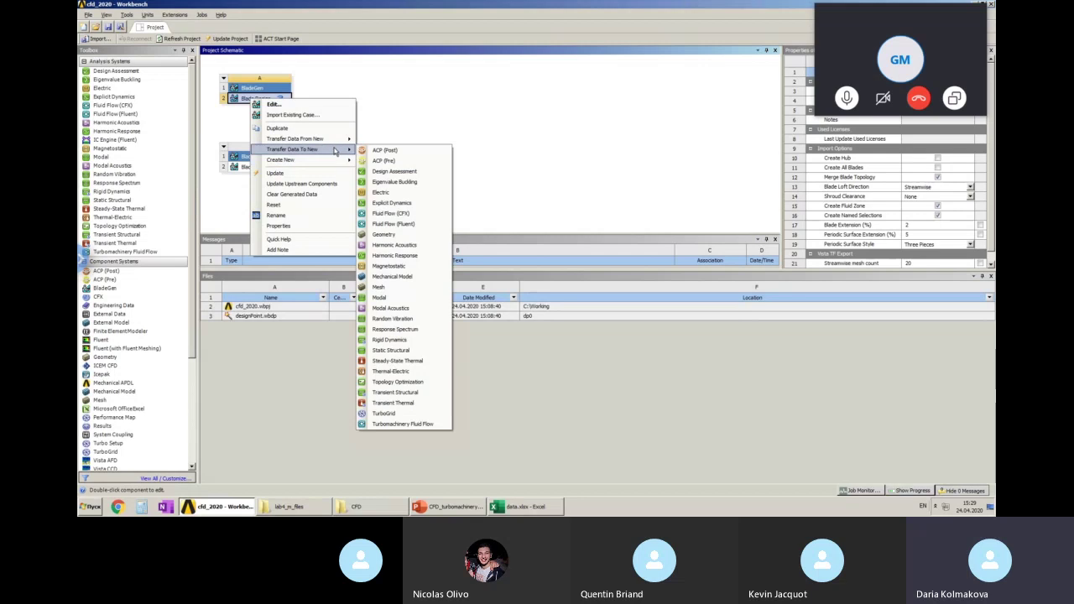
click(383, 414)
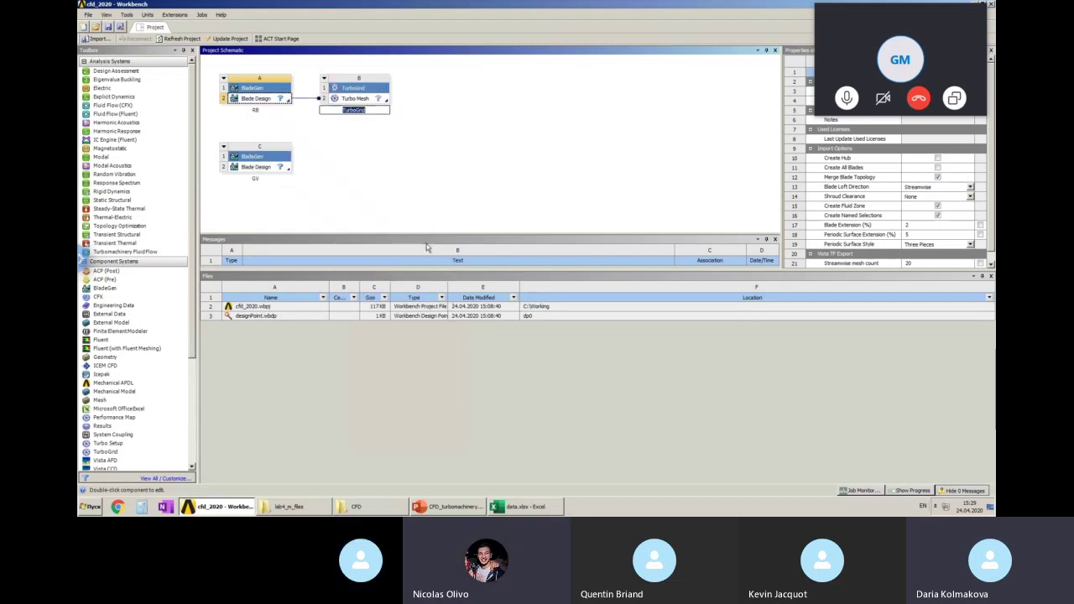
click(453, 179)
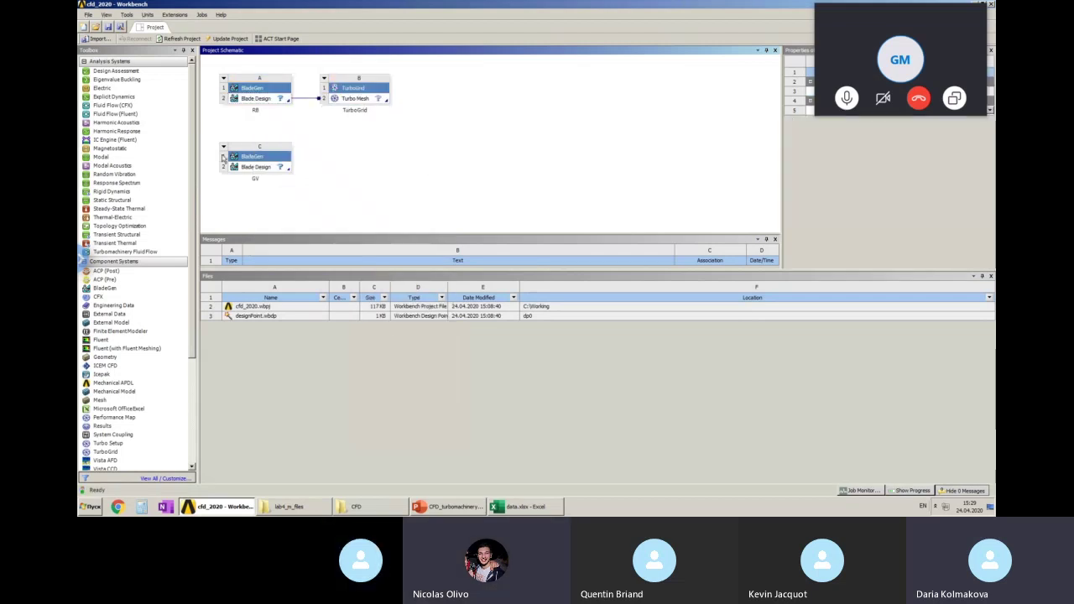
Step: Transfer the GV system's Blade Design data to a second new TurboGrid system with its default name
click(259, 170)
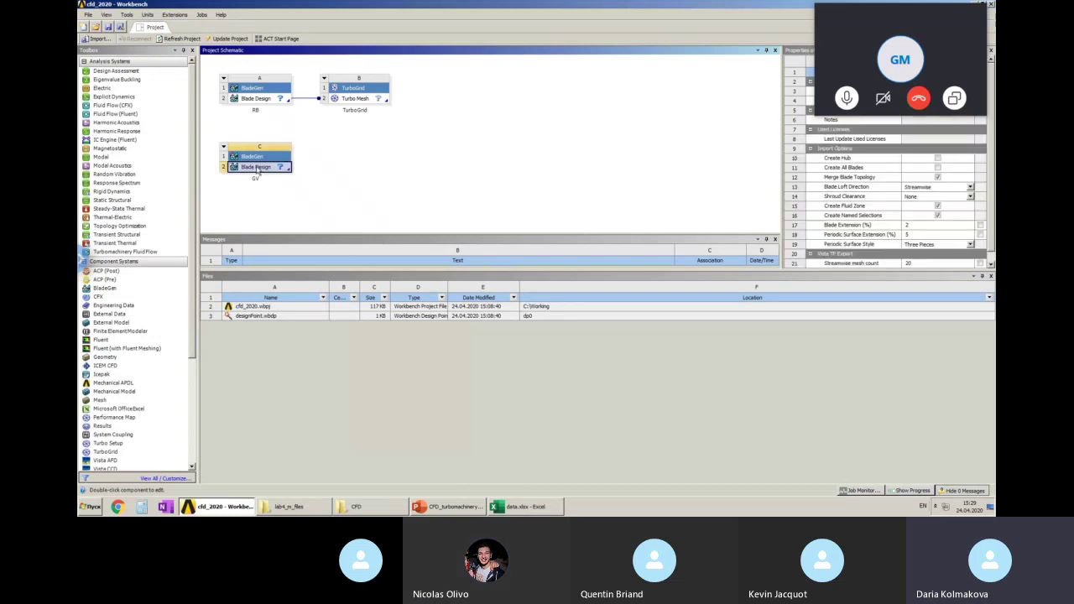
right_click(259, 170)
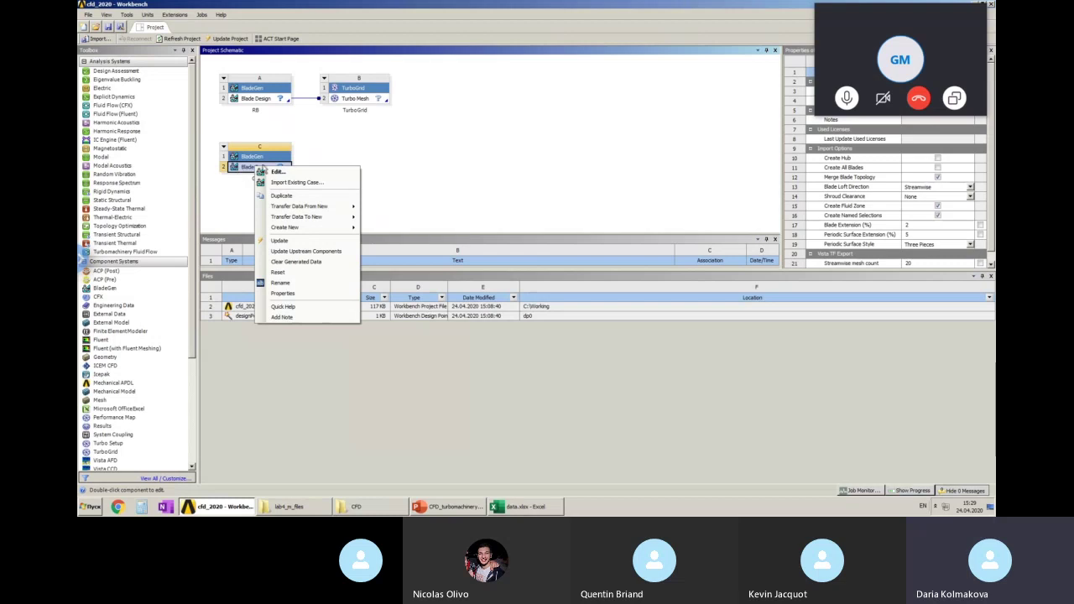
mouse_move(297, 218)
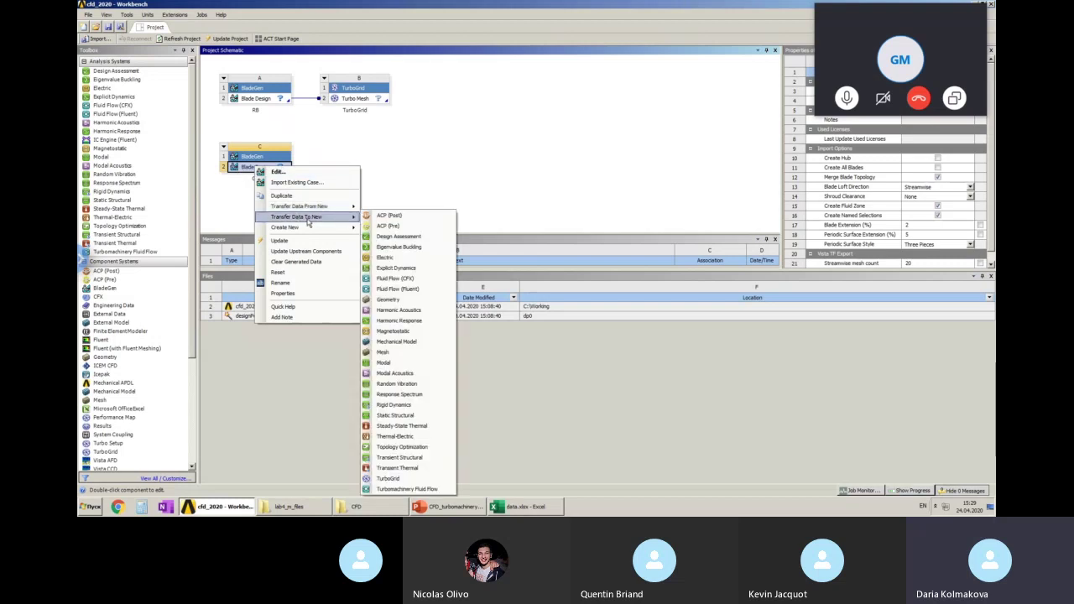
click(387, 479)
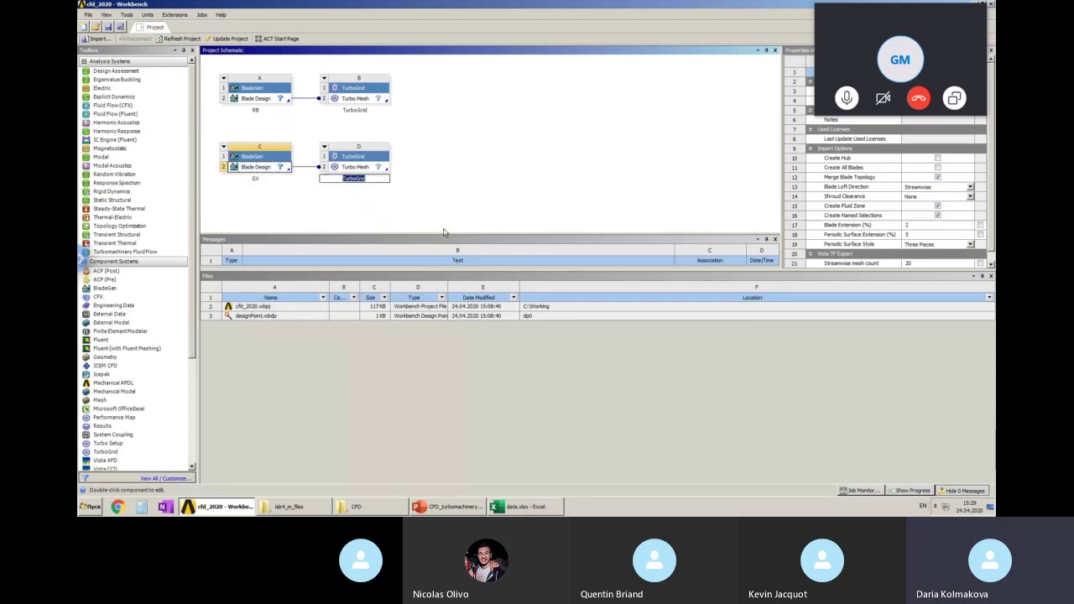
click(444, 209)
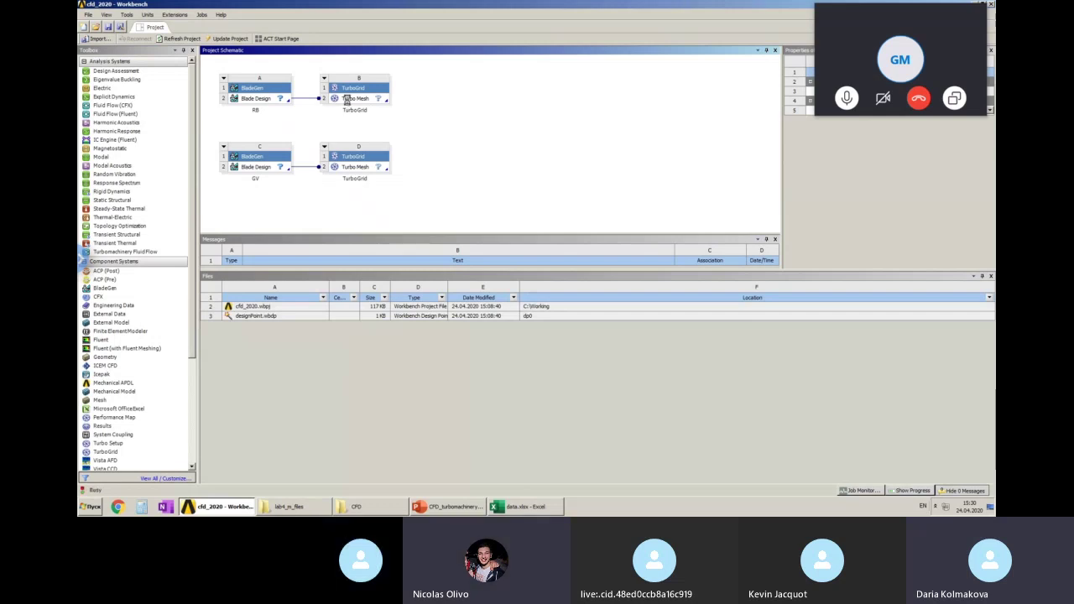
Step: Transfer the Turbo Mesh of the RB row to a new CFX system
click(349, 99)
right_click(350, 101)
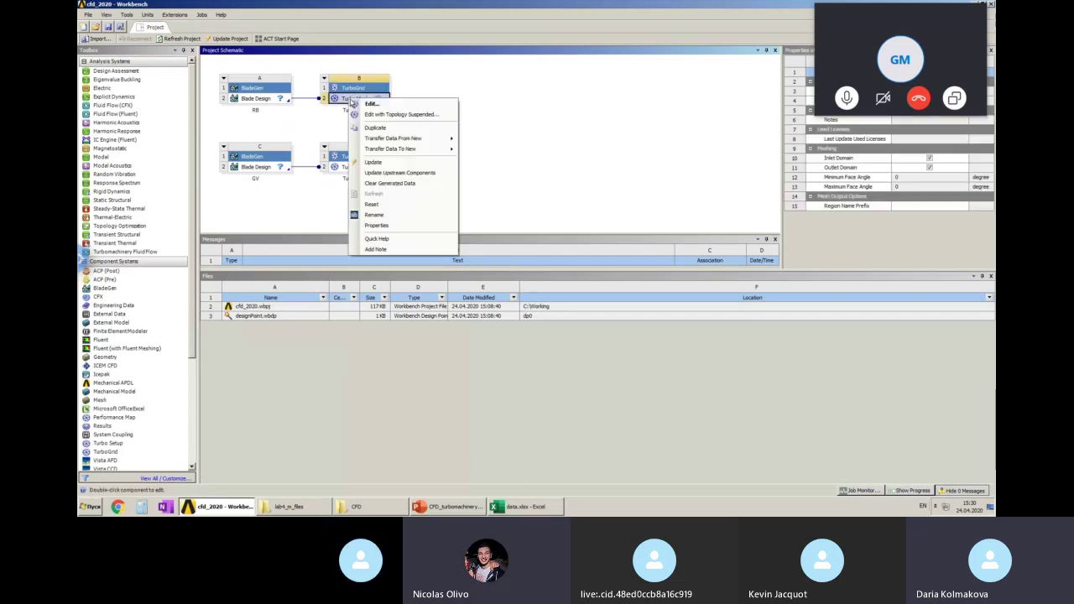
mouse_move(368, 149)
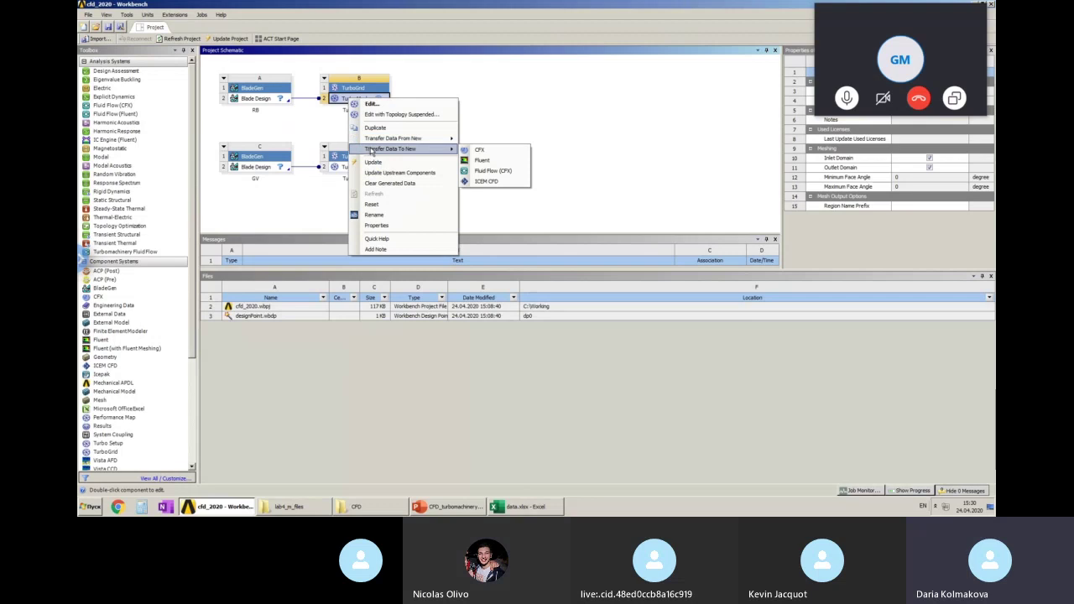
click(491, 153)
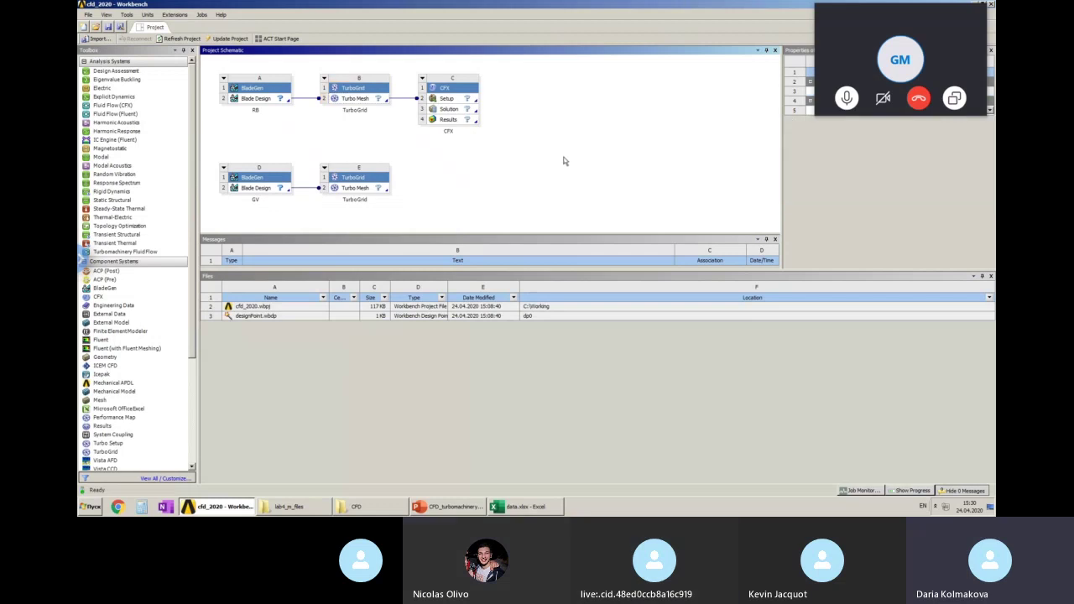
Step: Link the GV row's Turbo Mesh to the Setup cell of the CFX system
click(347, 190)
drag(379, 191, 446, 103)
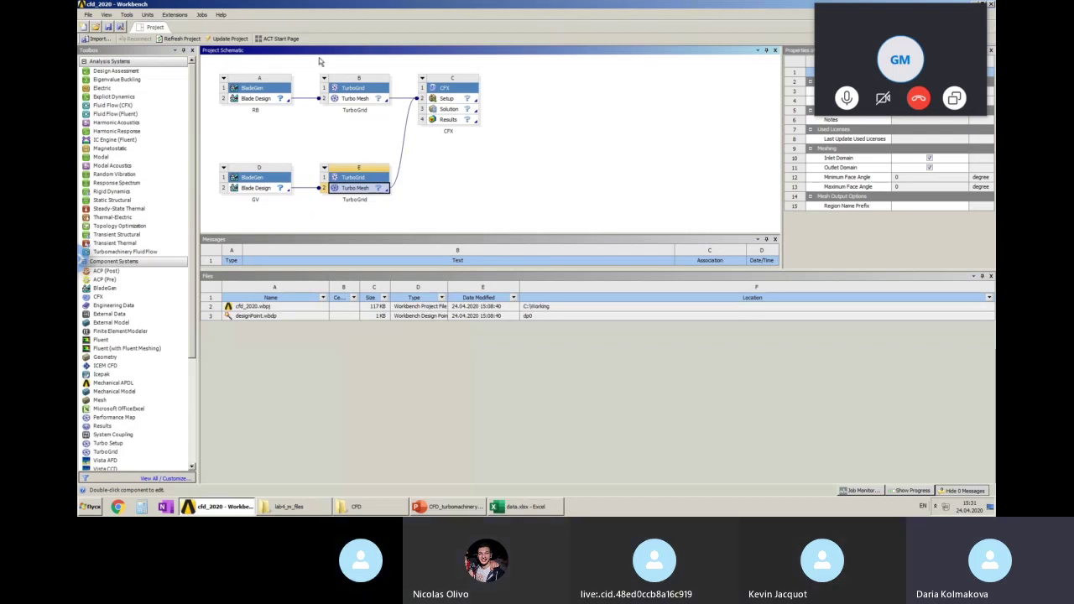
click(281, 120)
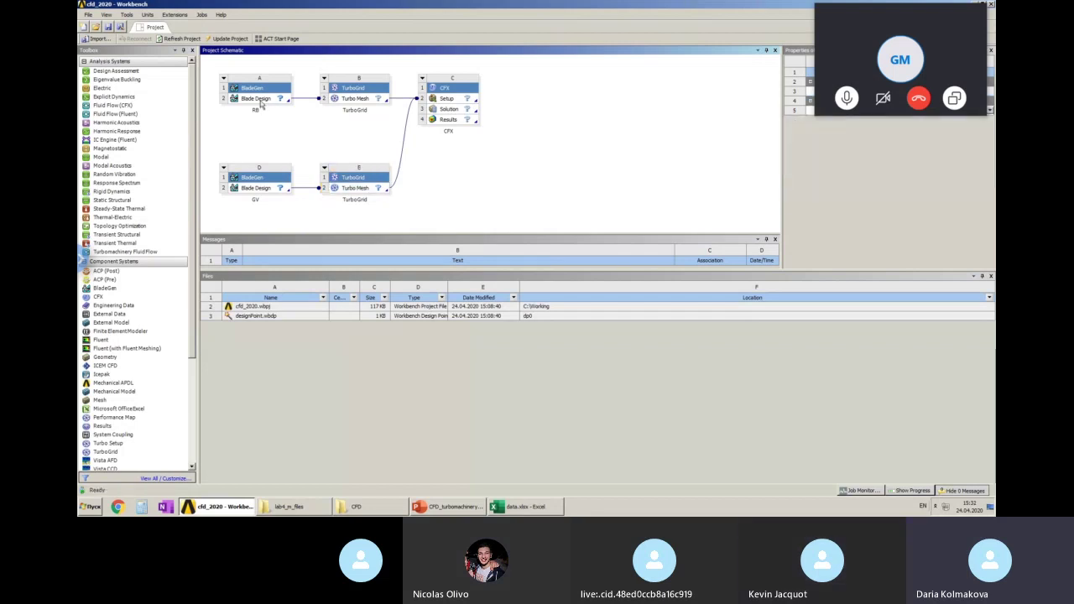
Step: Open the RB system's Blade Design for editing in BladeGen and reposition its window over the project
click(260, 102)
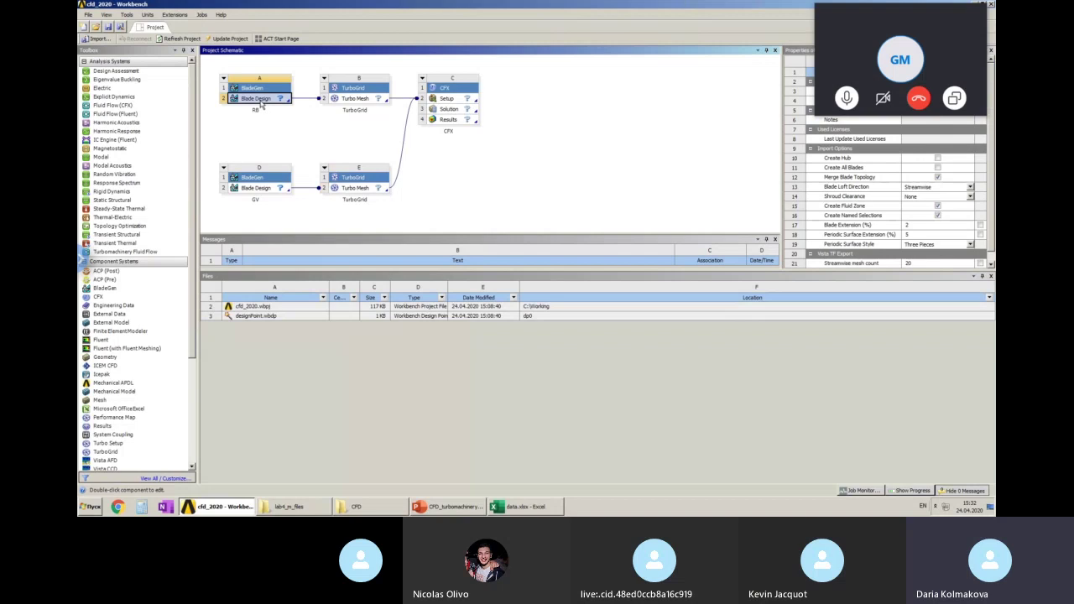
double_click(255, 105)
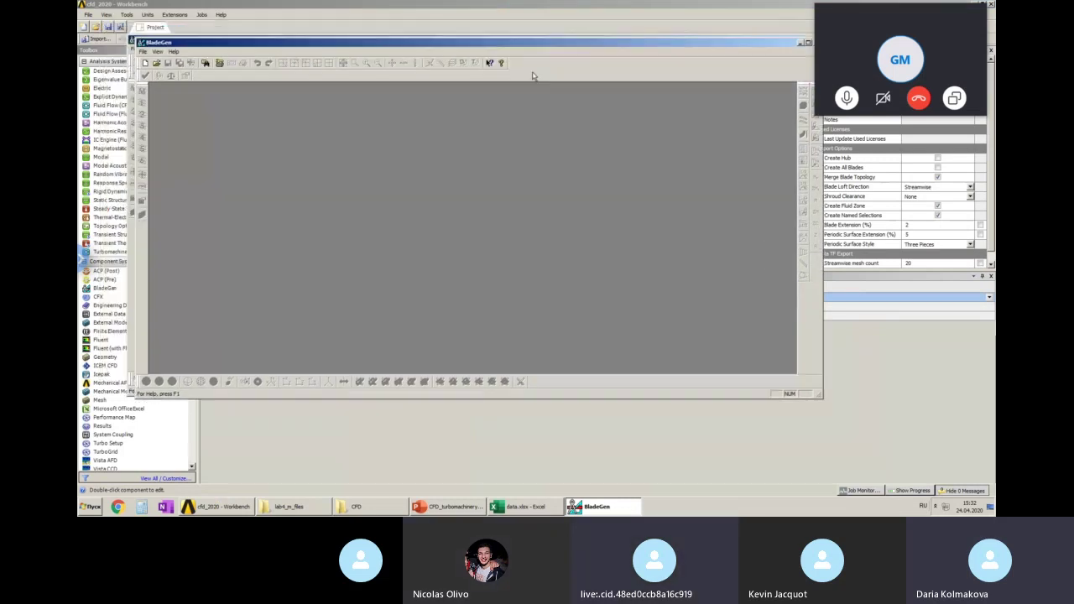
drag(460, 42, 453, 67)
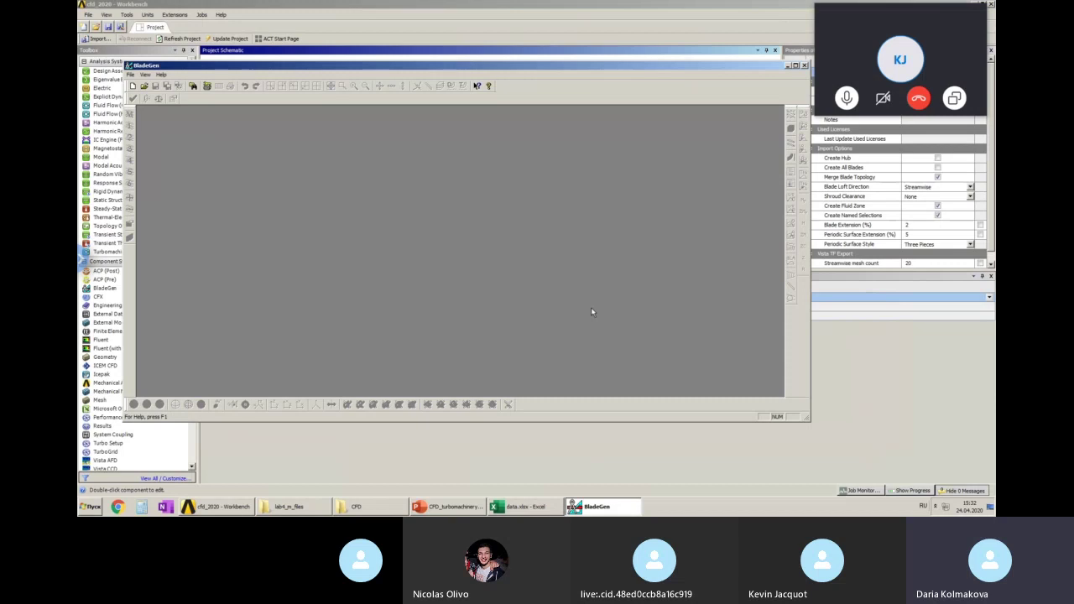
mouse_move(522, 68)
mouse_down()
mouse_move(544, 72)
mouse_move(513, 64)
mouse_up()
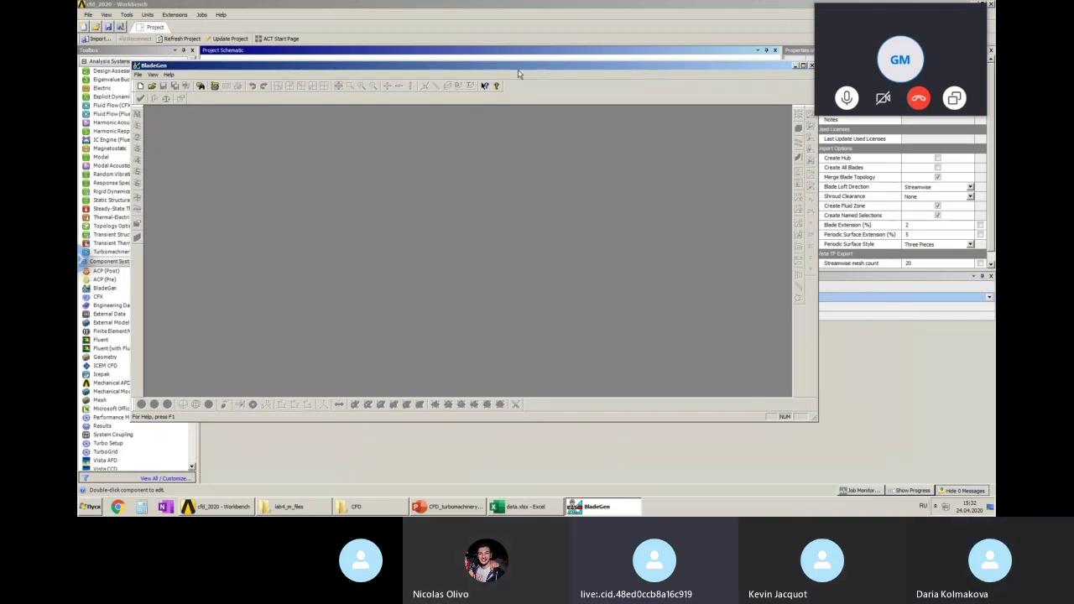
click(955, 99)
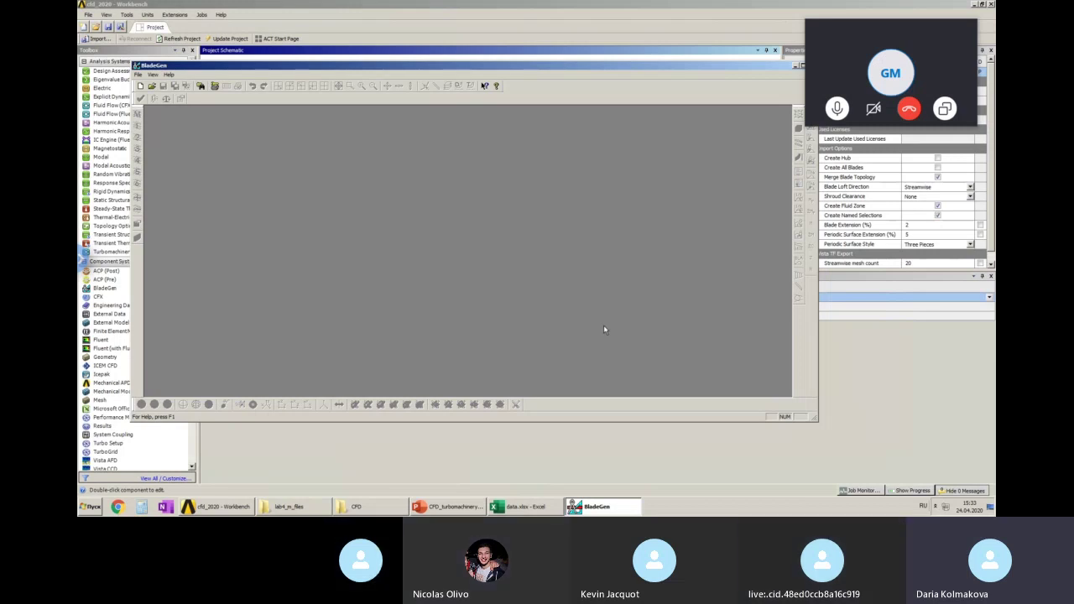
drag(841, 33, 888, 4)
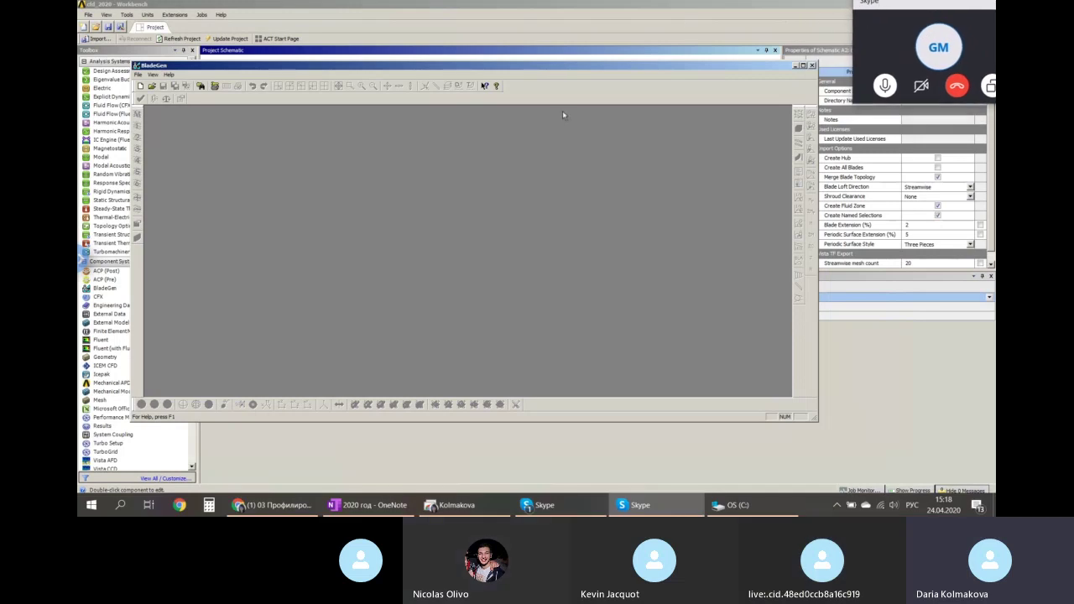
Step: Maximize BladeGen and start a new blade model, bringing up its initial meridional configuration
click(804, 66)
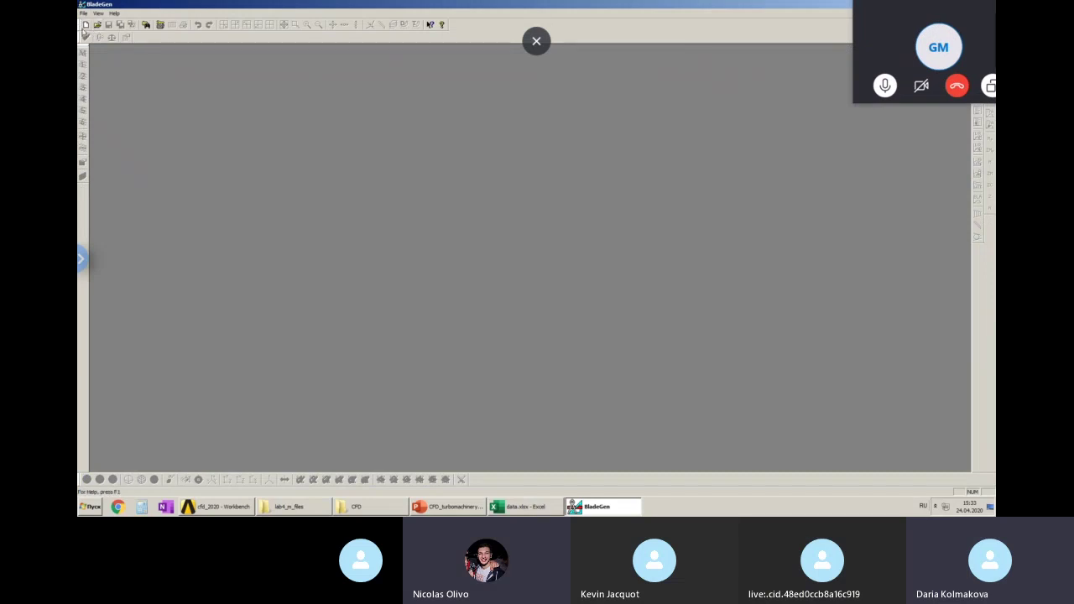
click(86, 24)
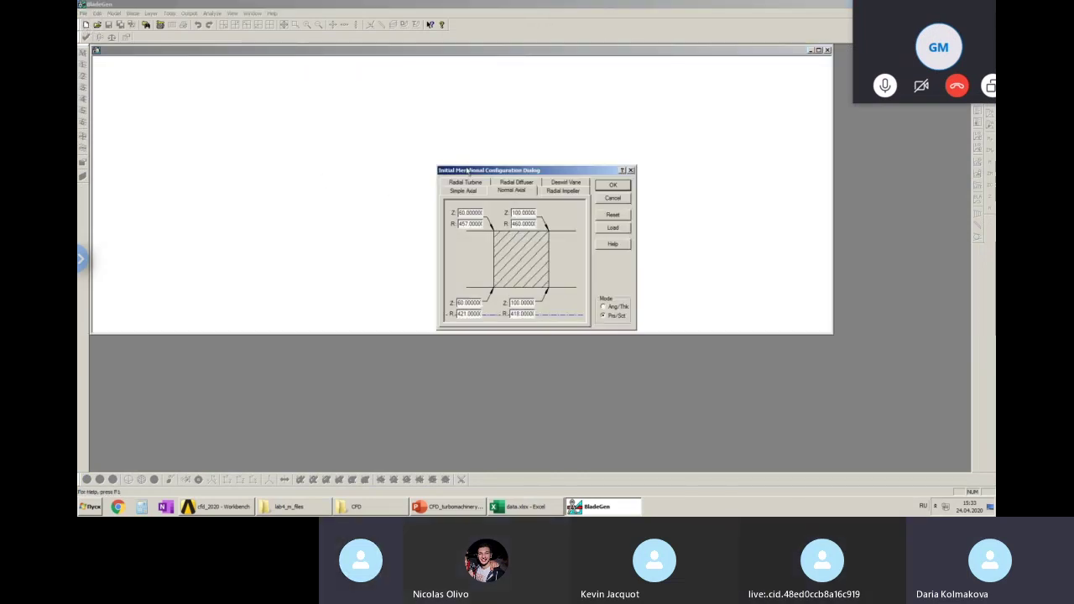
drag(472, 171, 477, 147)
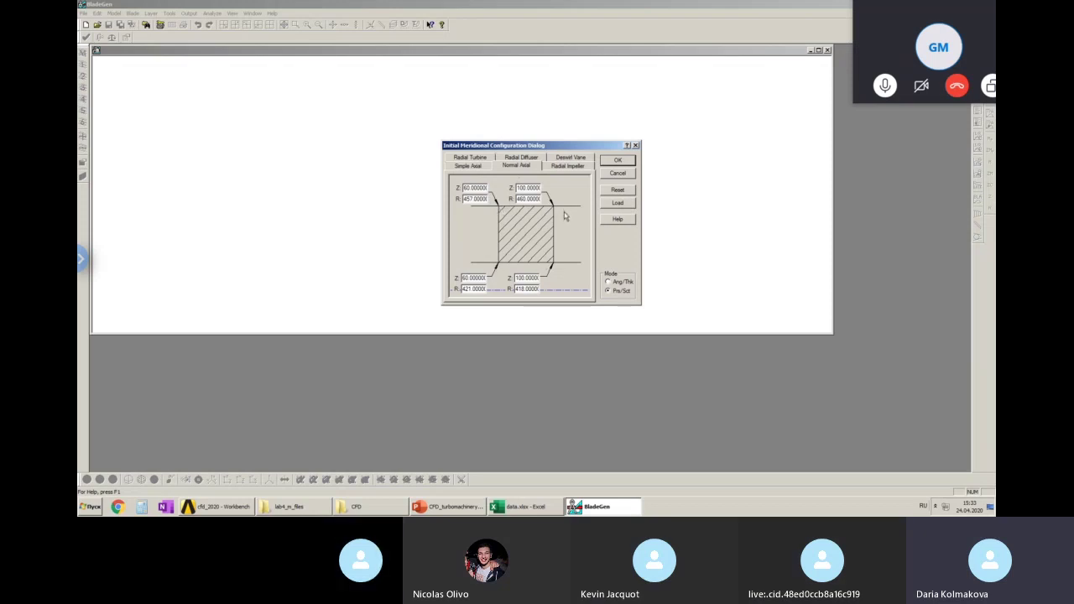
Step: Switch to the CFD_turbomachinery presentation in PowerPoint and dock its compressor initial data slide beside the BladeGen meridional configuration dialog
click(455, 510)
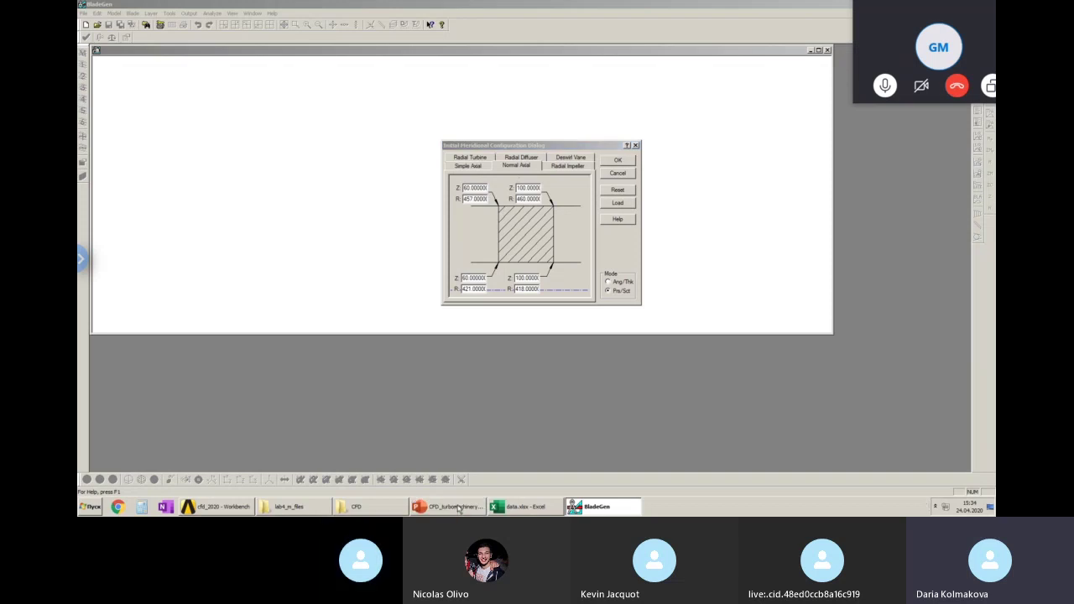
click(172, 147)
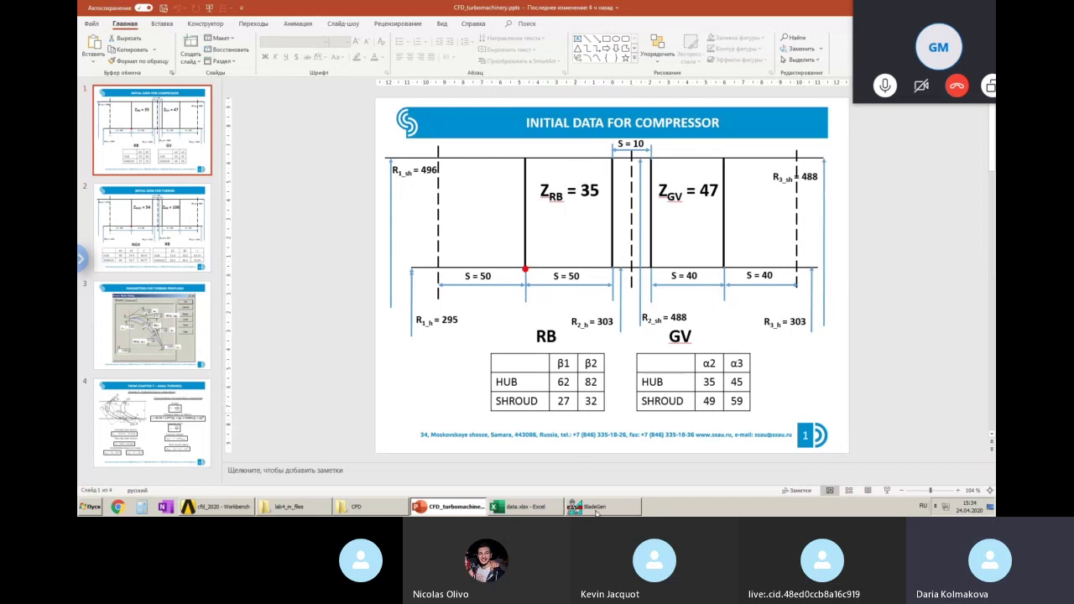
click(596, 507)
drag(203, 13, 78, 16)
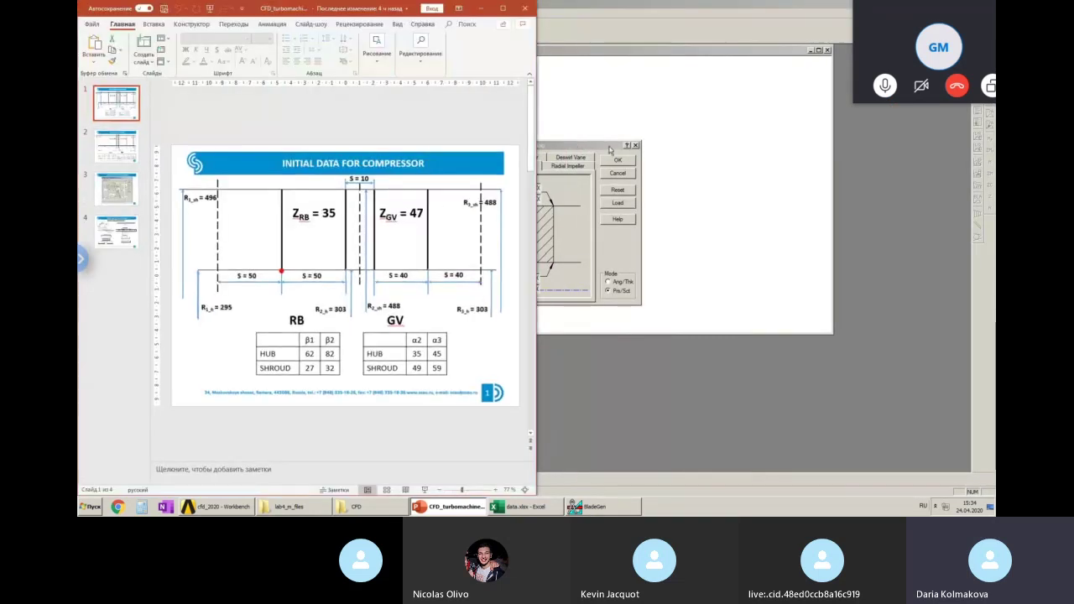
Step: Cancel the open meridional configuration, dock BladeGen beside the compressor data slide, and start a new blade model with its initial configuration dialog
click(740, 147)
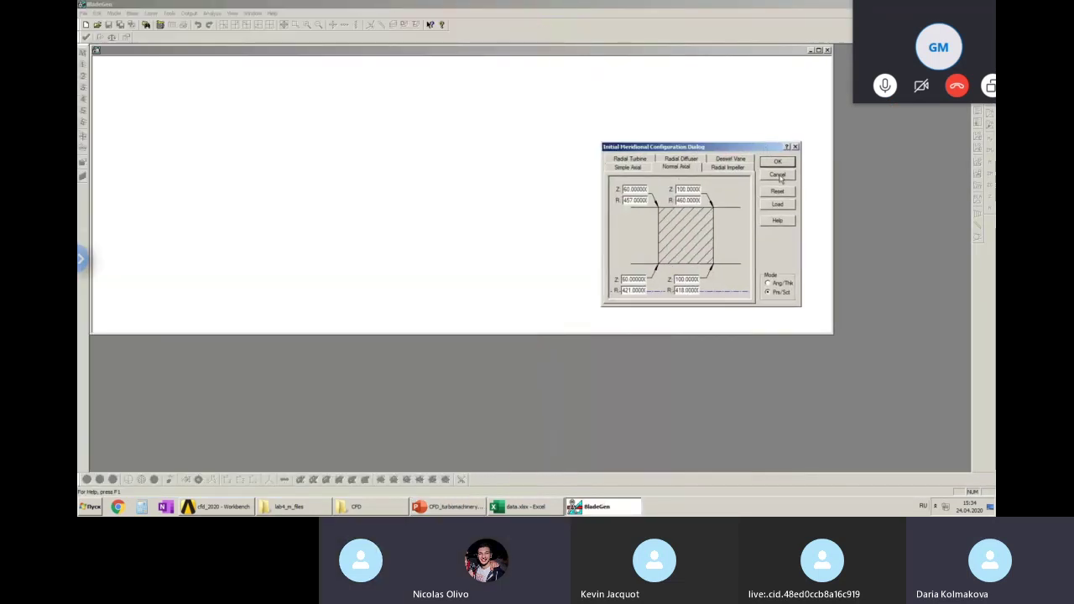
click(780, 176)
drag(788, 7, 994, 143)
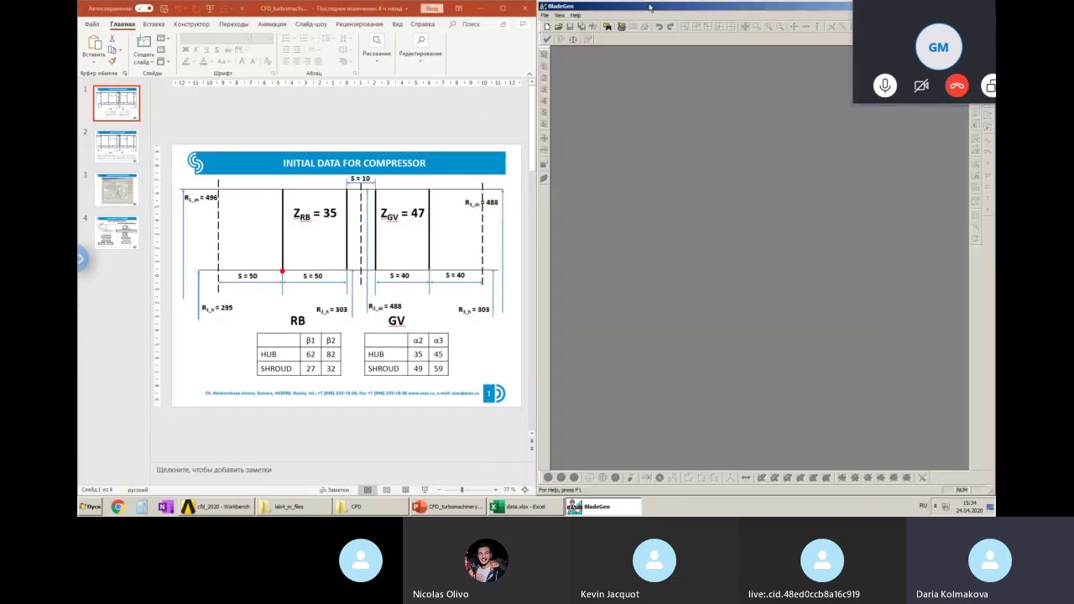
click(546, 26)
drag(578, 165, 710, 151)
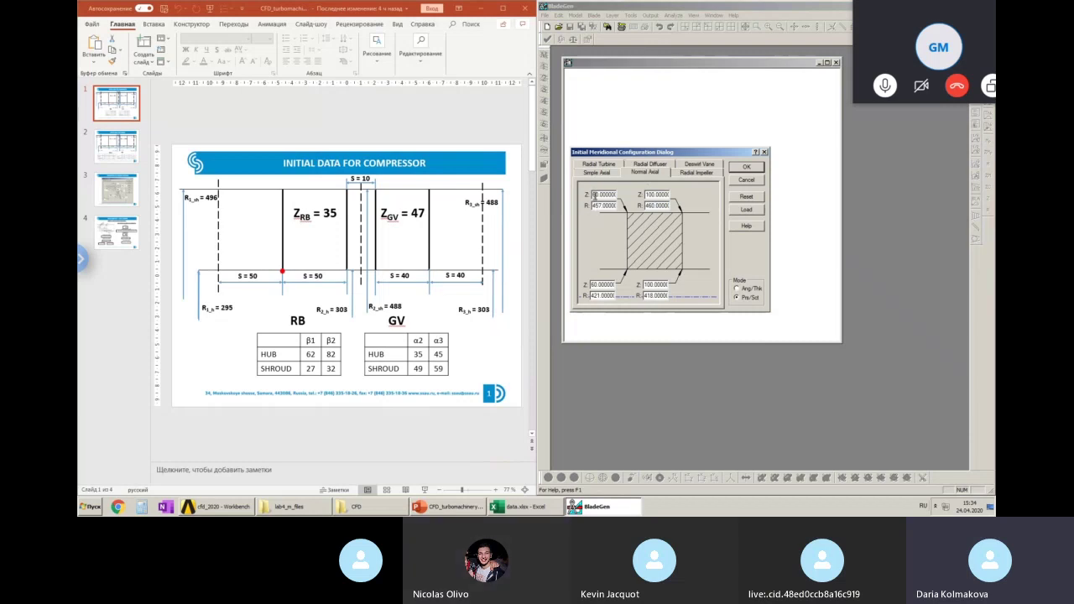
Step: Set the Z coordinate of both the hub and shroud leading-edge points to 0 in the normal axial configuration
double_click(595, 286)
text(0)
double_click(595, 195)
text(0)
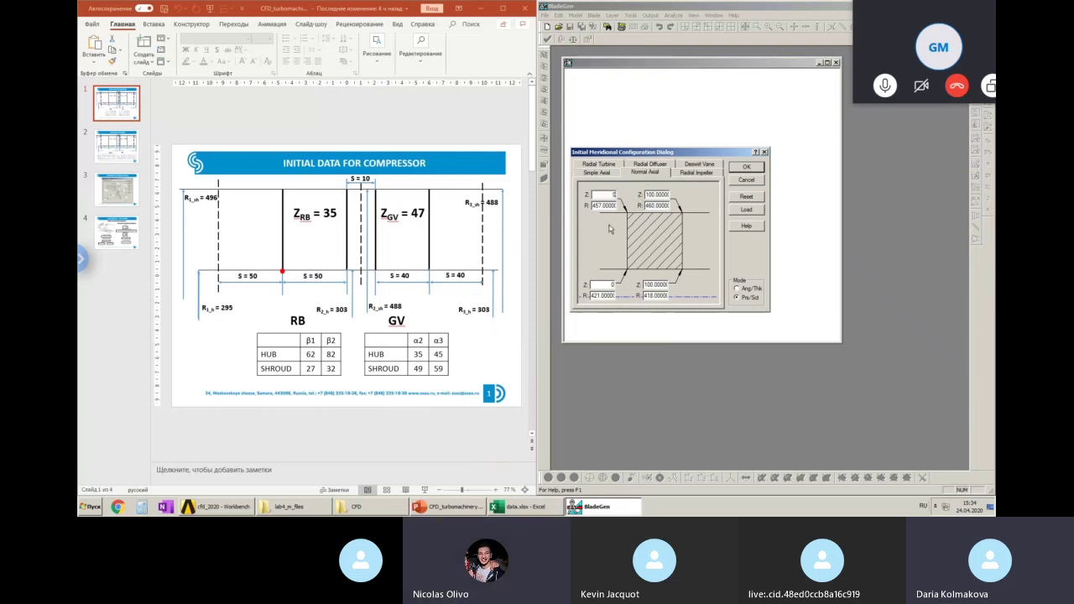
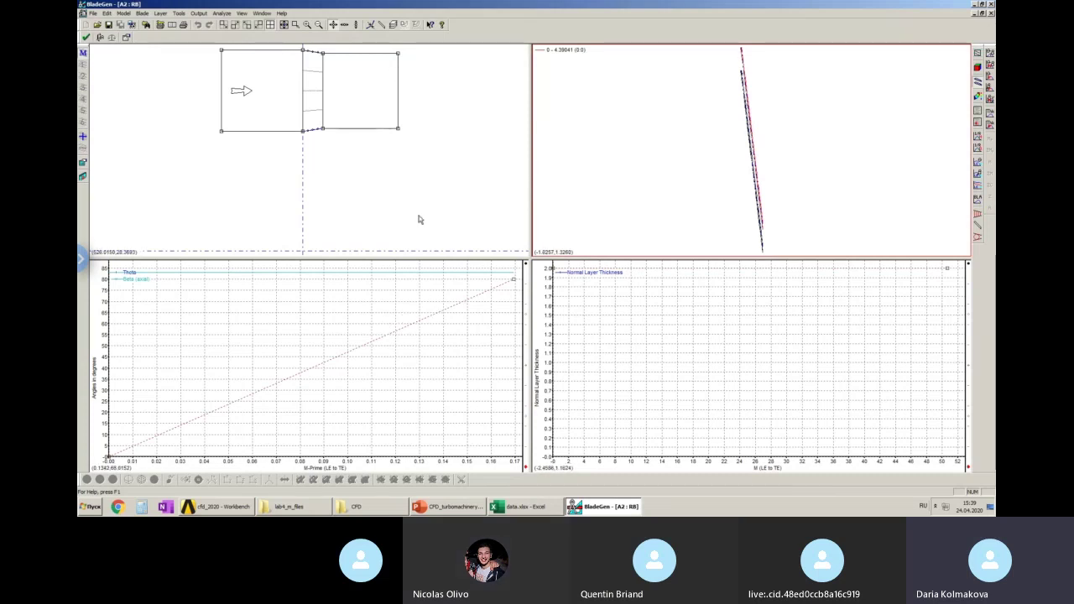
click(394, 72)
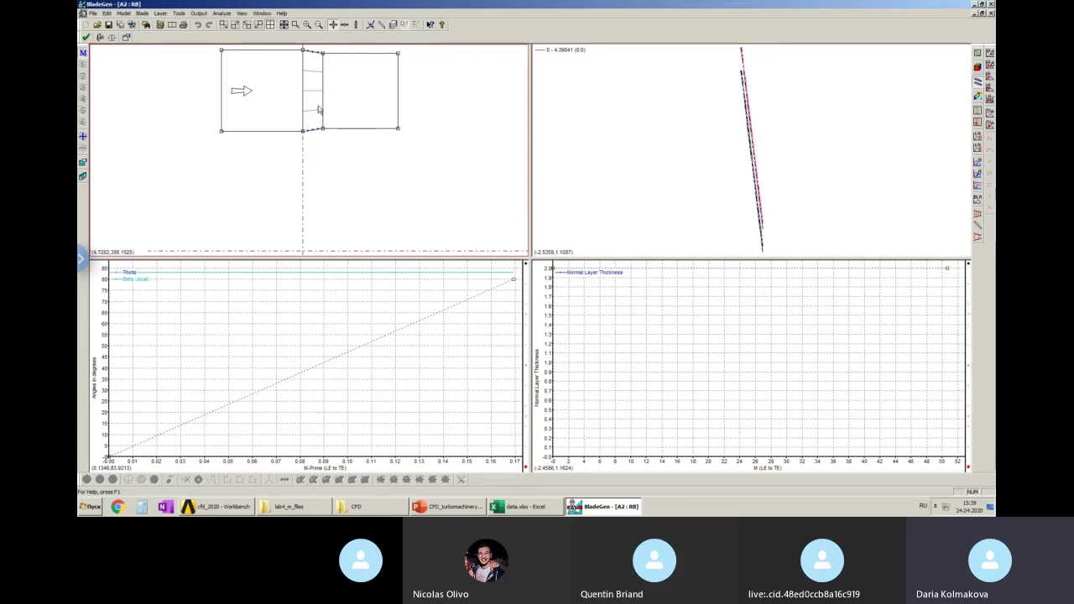
click(191, 317)
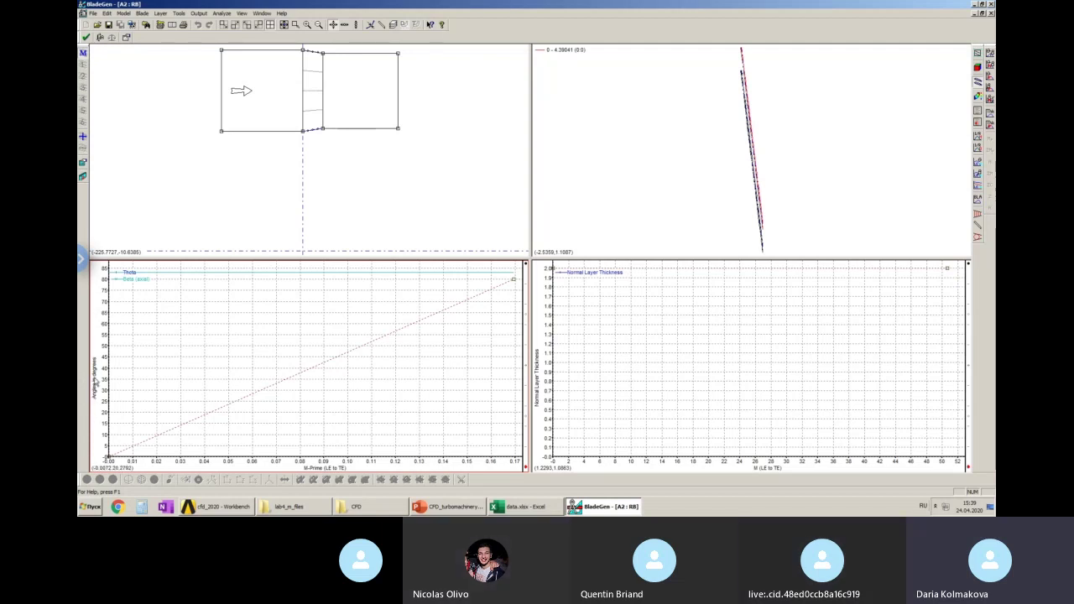
click(725, 313)
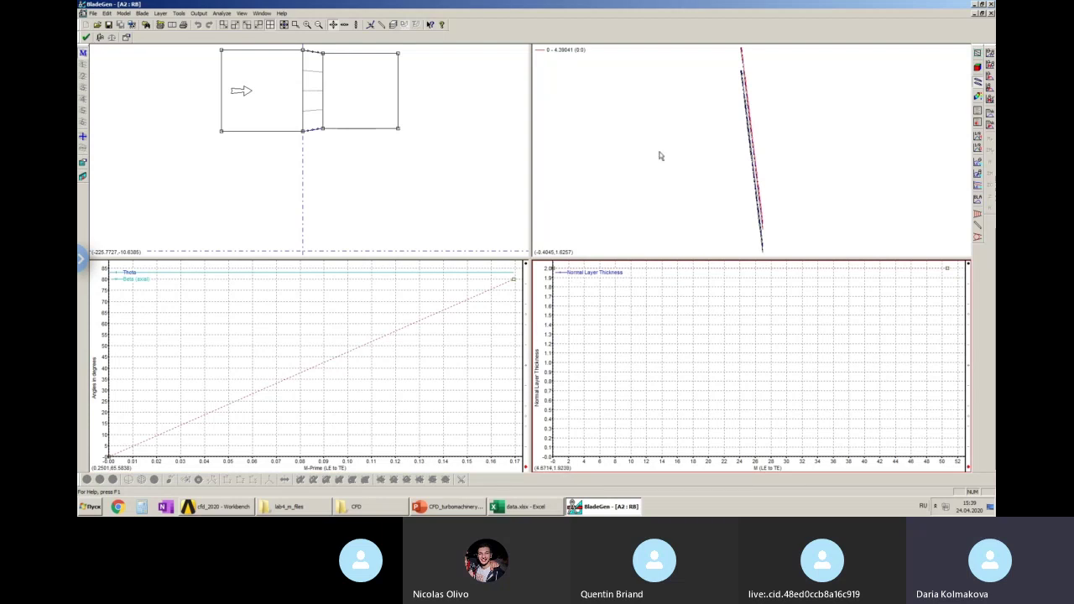
click(746, 80)
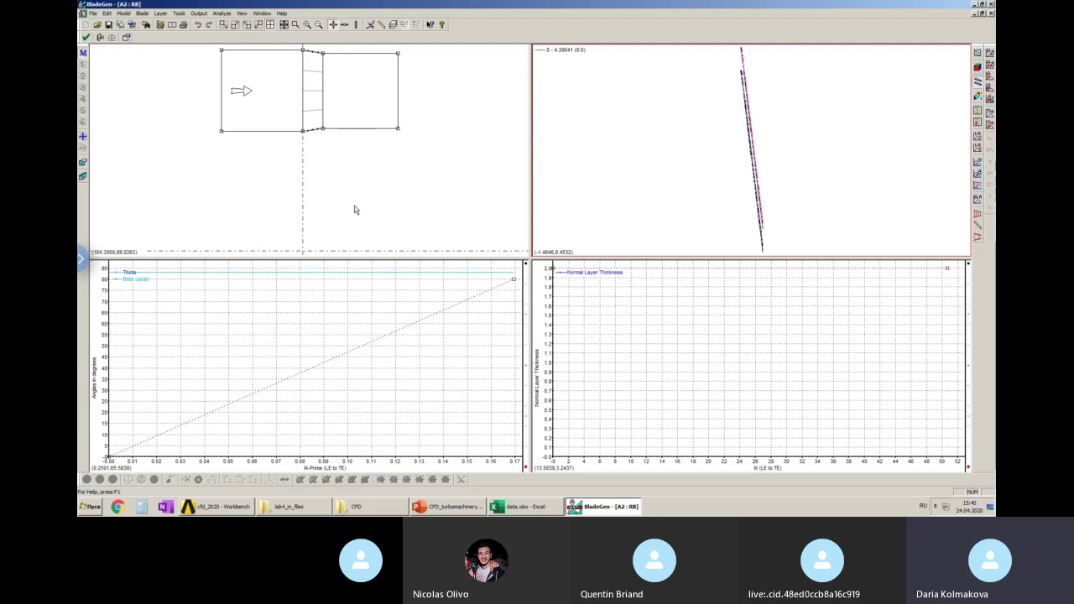
Step: Set the model units to MM in the blade model's properties
click(123, 13)
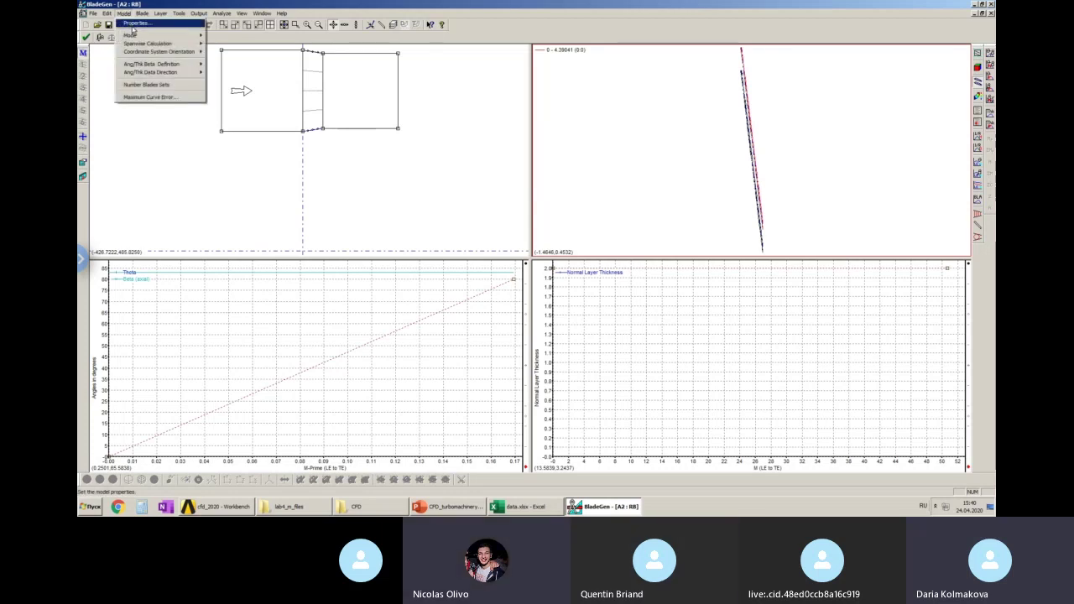
click(133, 24)
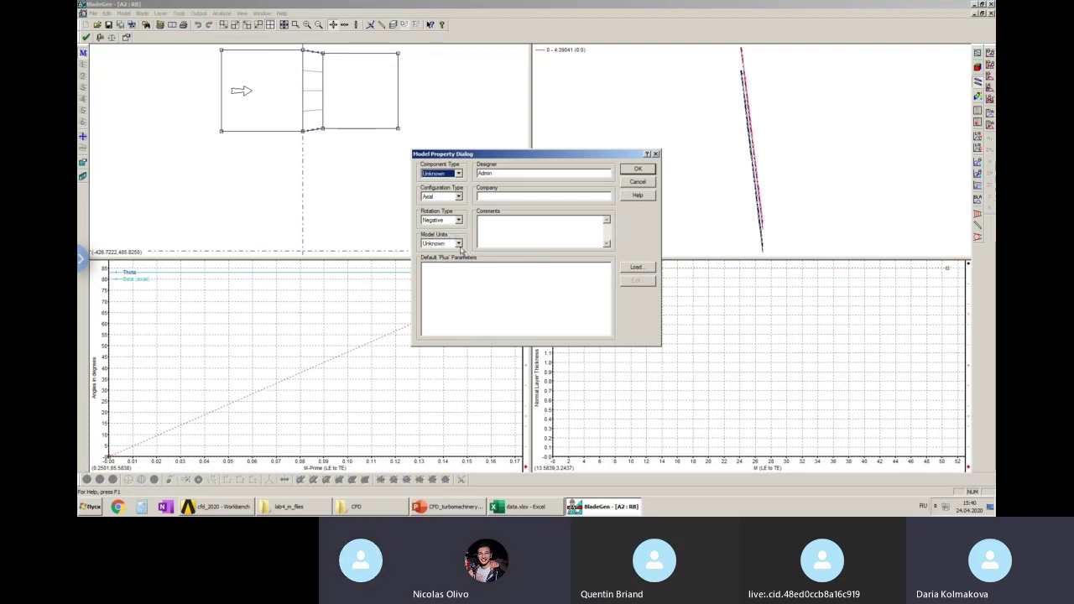
click(460, 246)
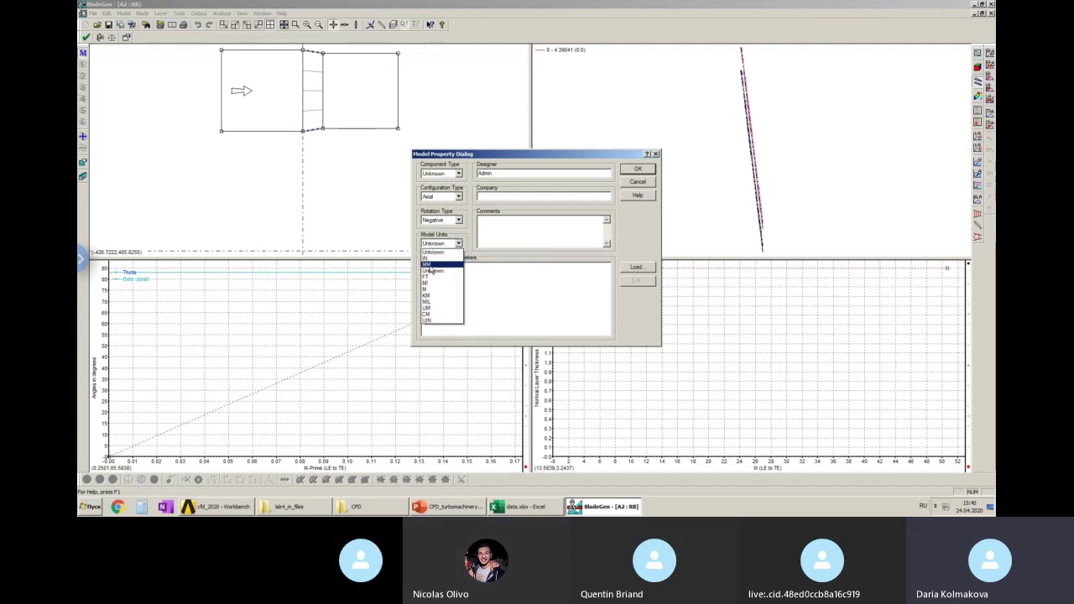
click(428, 265)
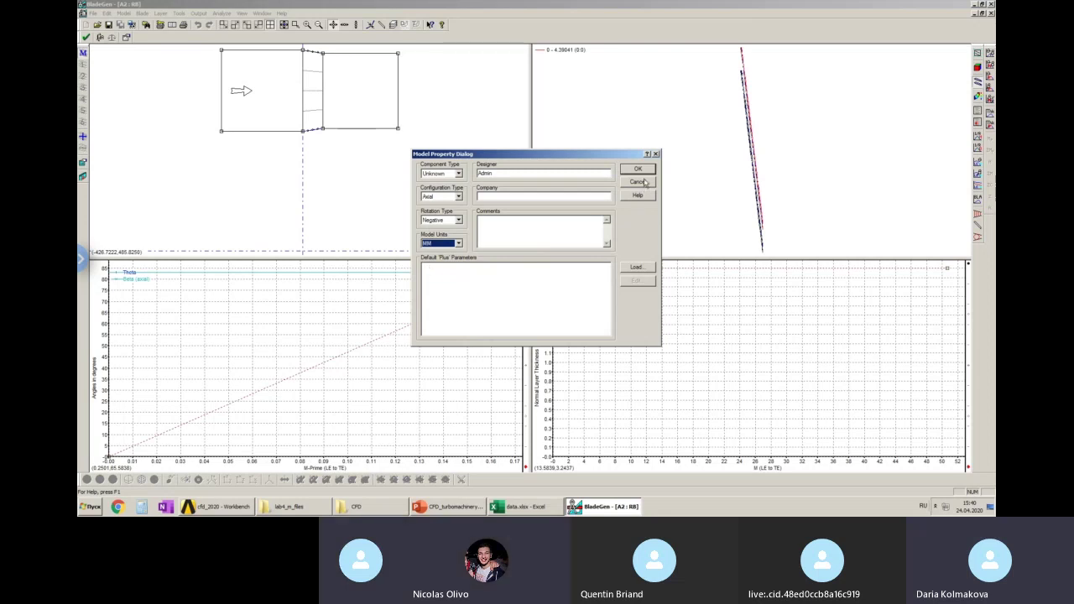
drag(619, 156, 557, 156)
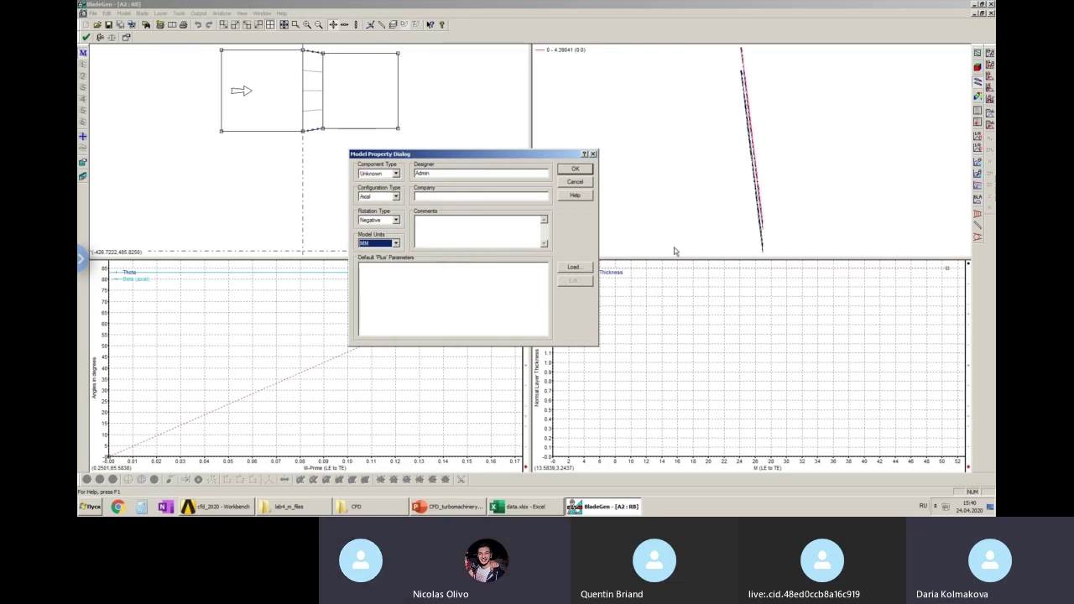
click(587, 170)
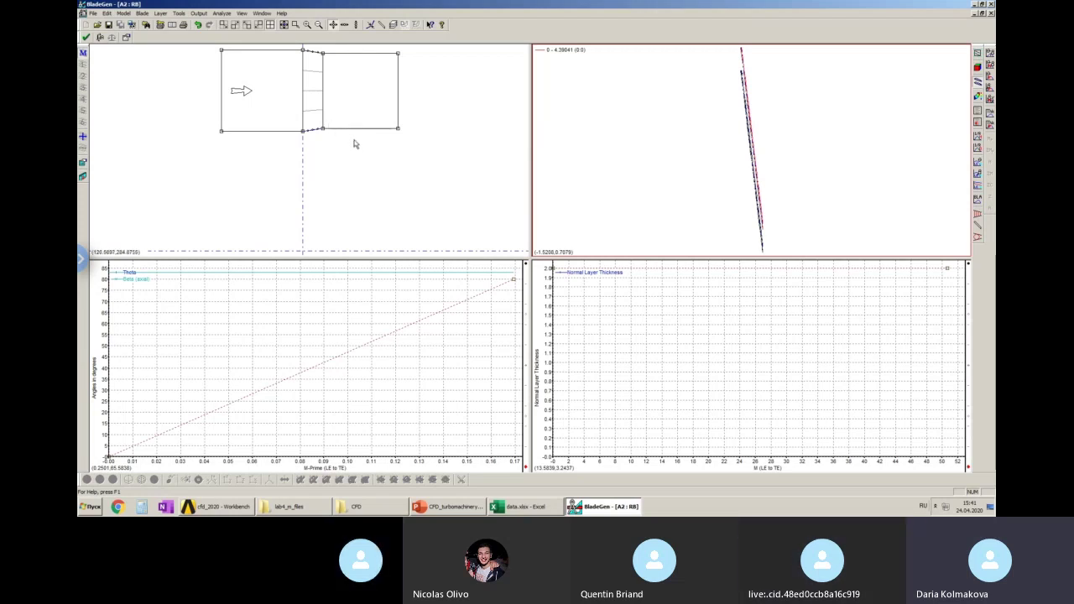
Step: Set the horizontal coordinate of the hub inlet point to -50 in the meridional view
click(222, 132)
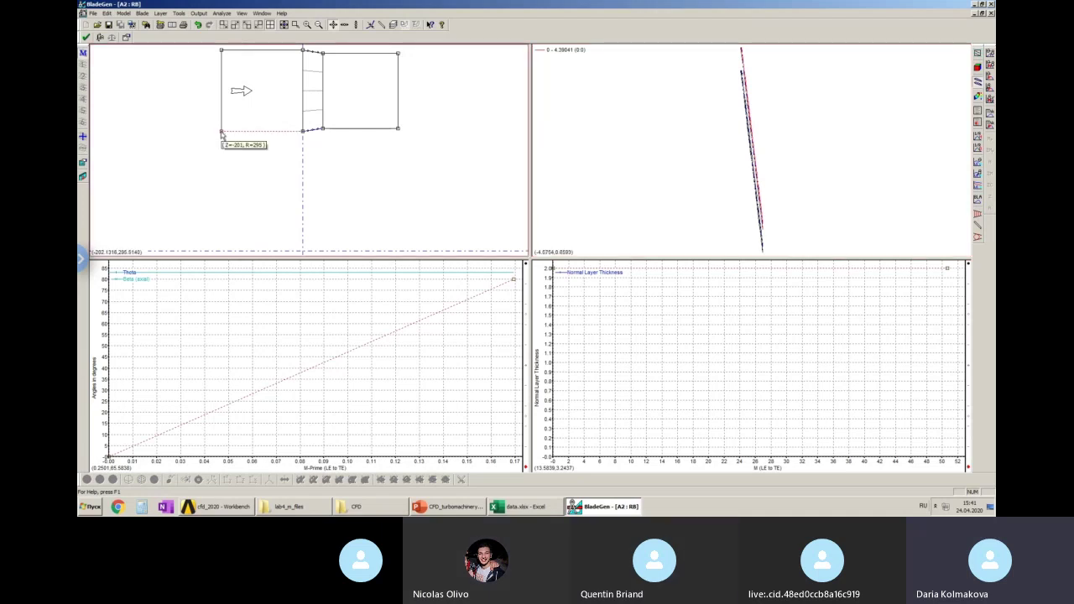
double_click(222, 131)
drag(213, 108, 204, 168)
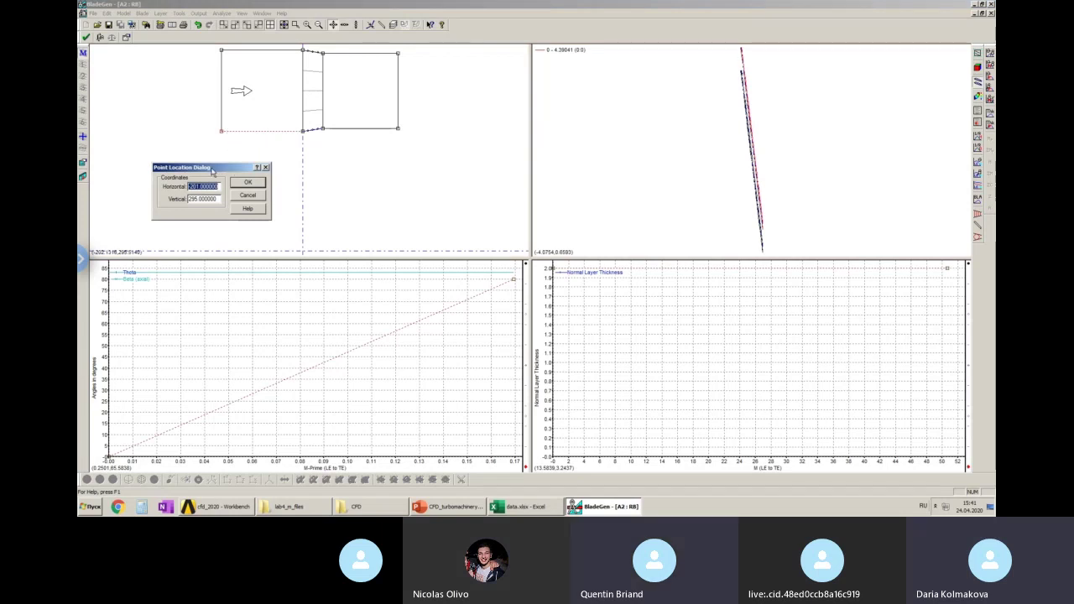
drag(213, 169, 227, 169)
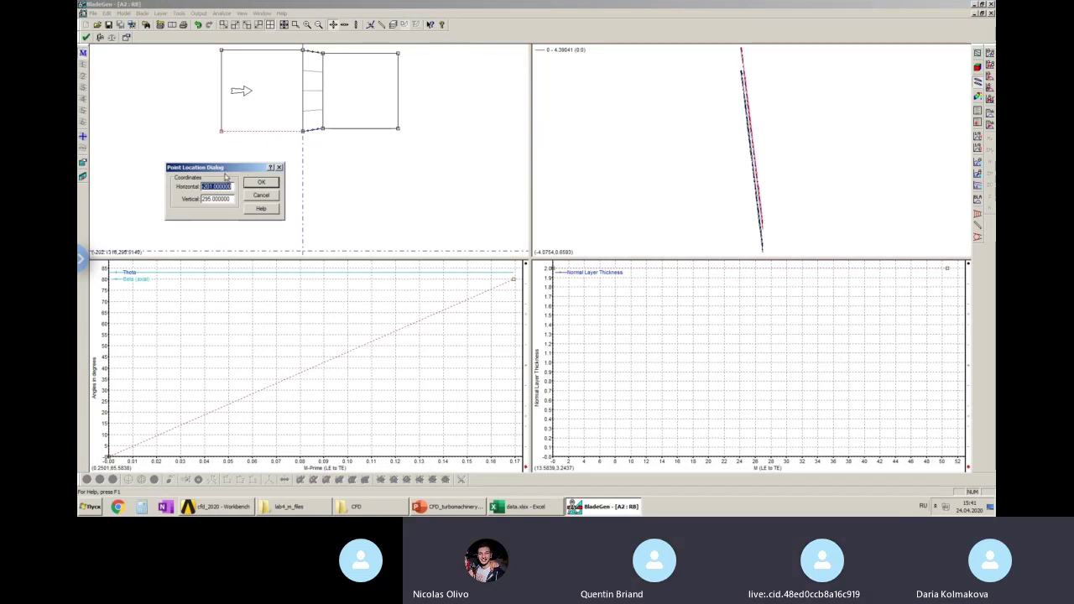
click(209, 187)
double_click(206, 187)
text(5)
click(265, 185)
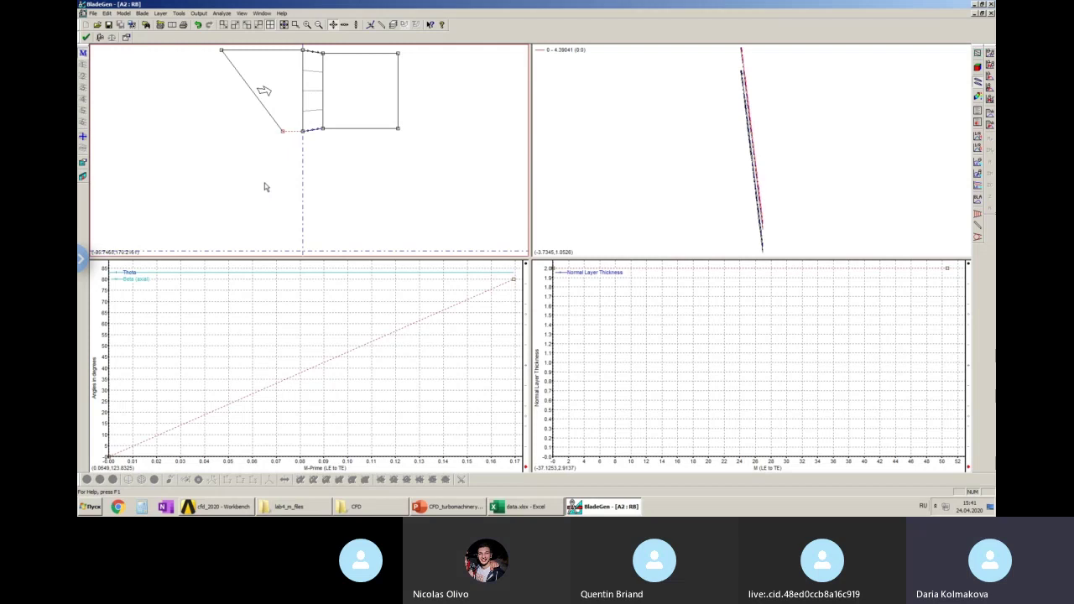
Step: Set the horizontal coordinate of the shroud inlet point to -50 to match the hub
double_click(222, 52)
key(BackSpace)
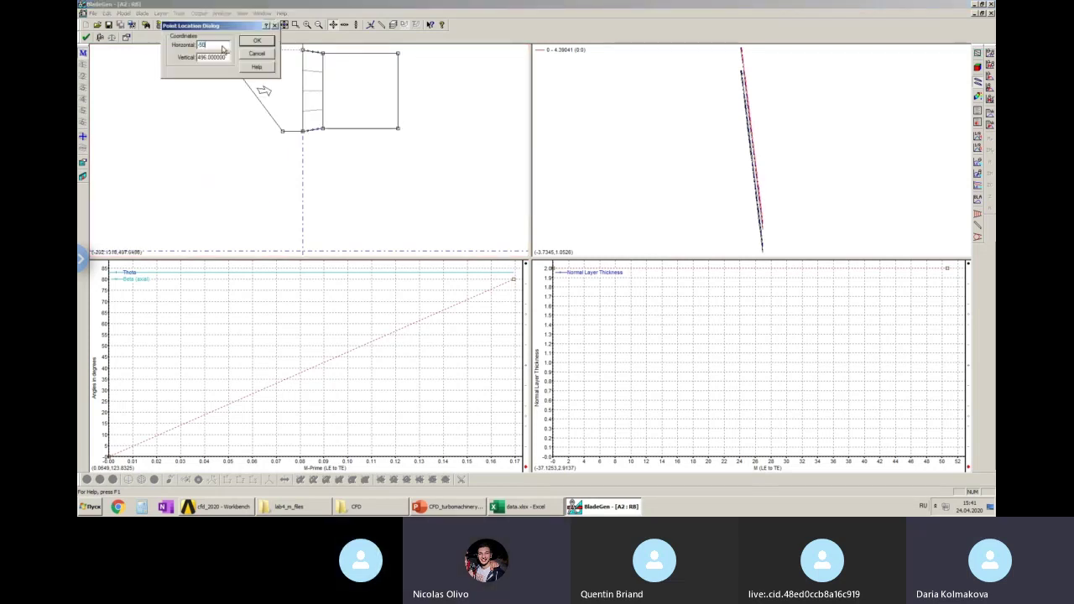
click(257, 41)
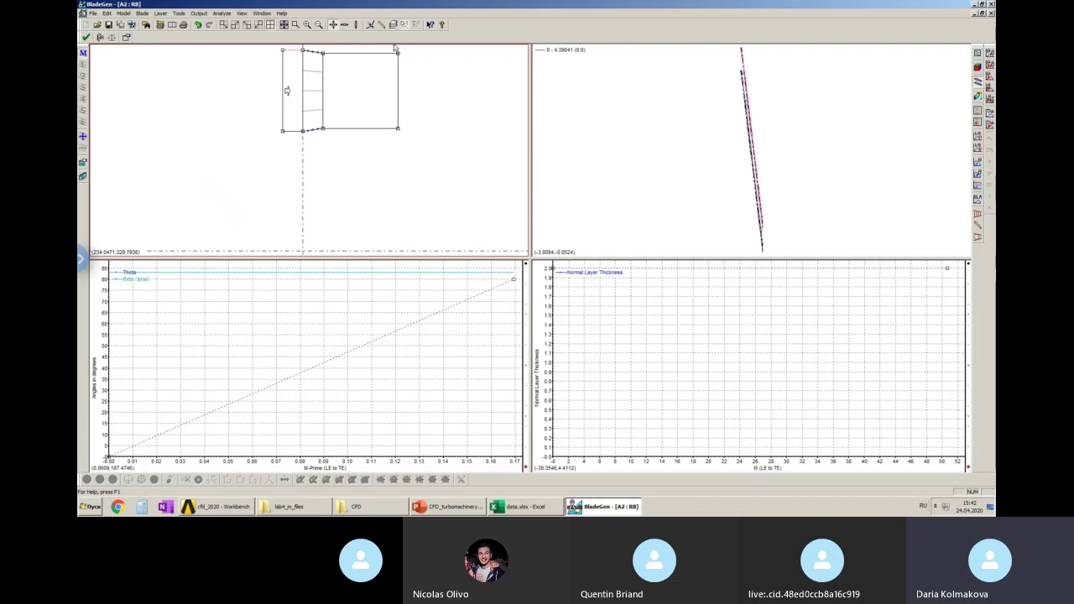
Step: Set the horizontal coordinate of the hub outlet point to 55 in the meridional view
mouse_move(399, 50)
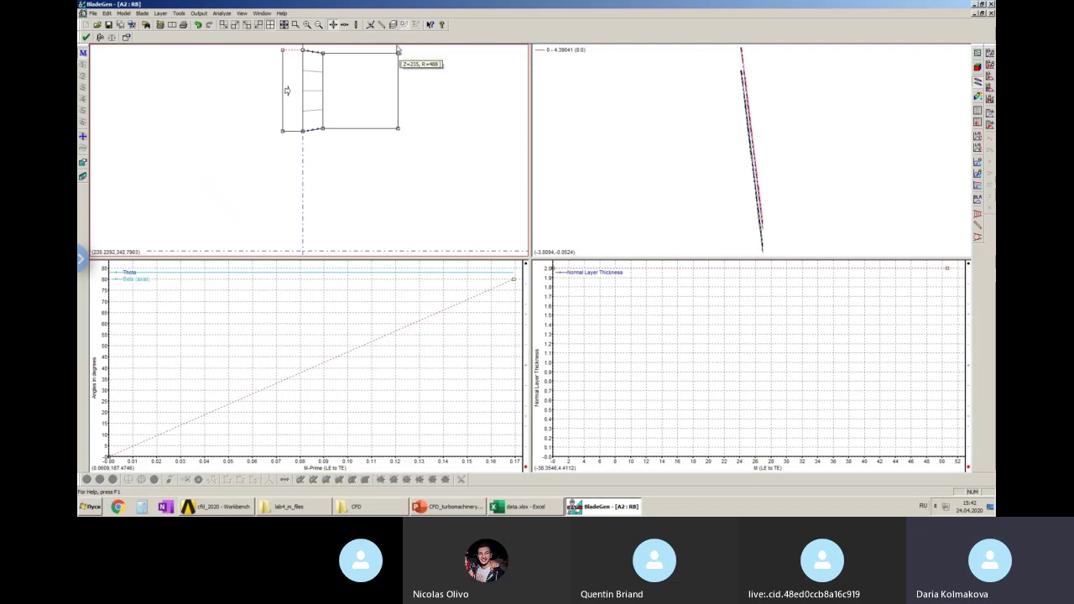
double_click(399, 131)
drag(409, 126, 368, 130)
text(55)
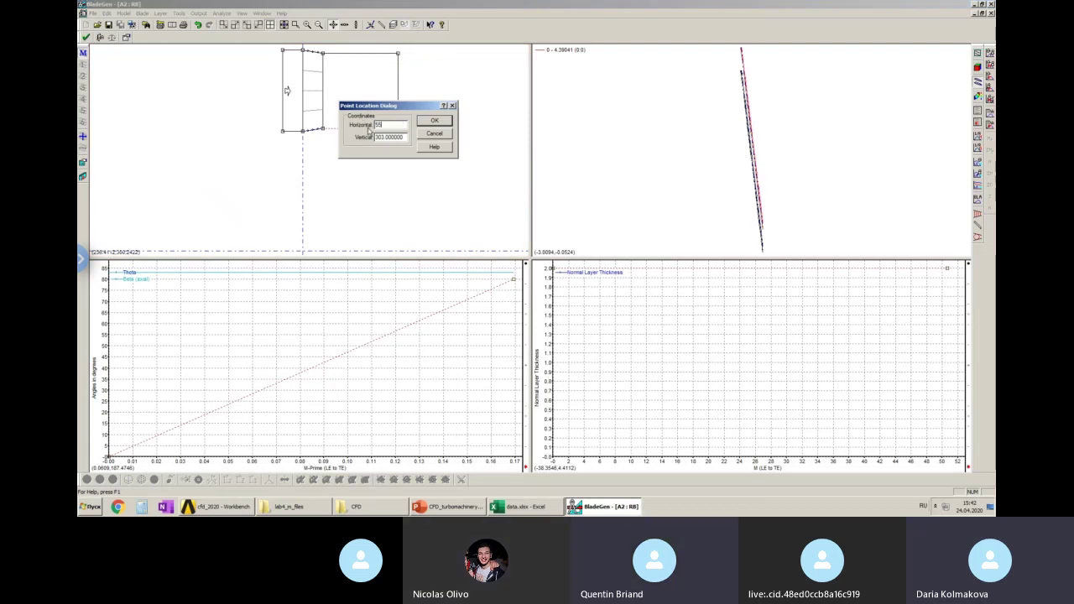
click(440, 122)
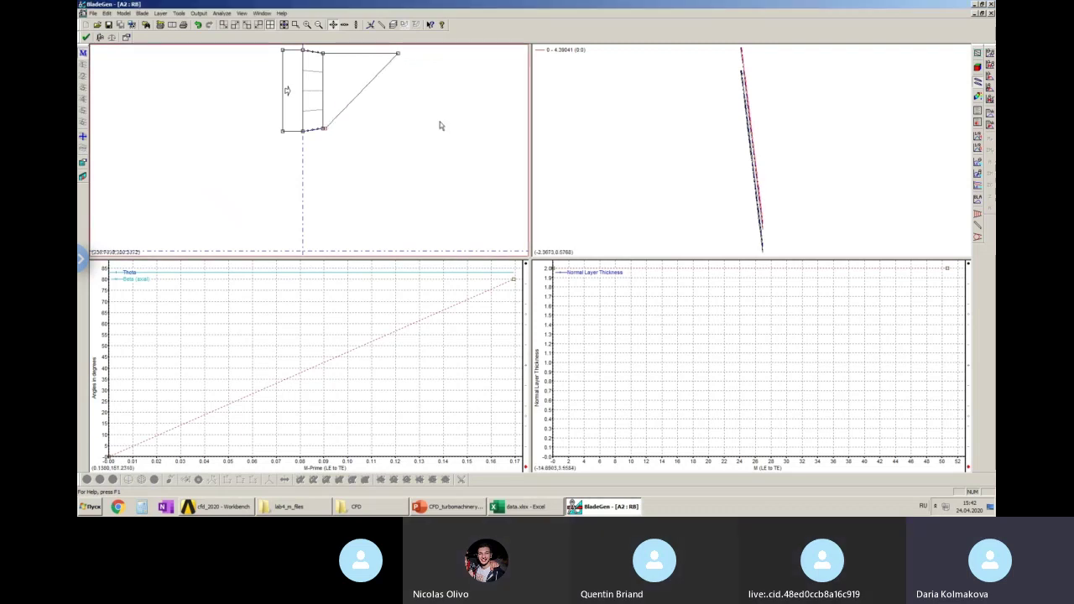
Step: Set the horizontal coordinate of the shroud outlet point to 55 to match the hub outlet
double_click(398, 53)
text(55)
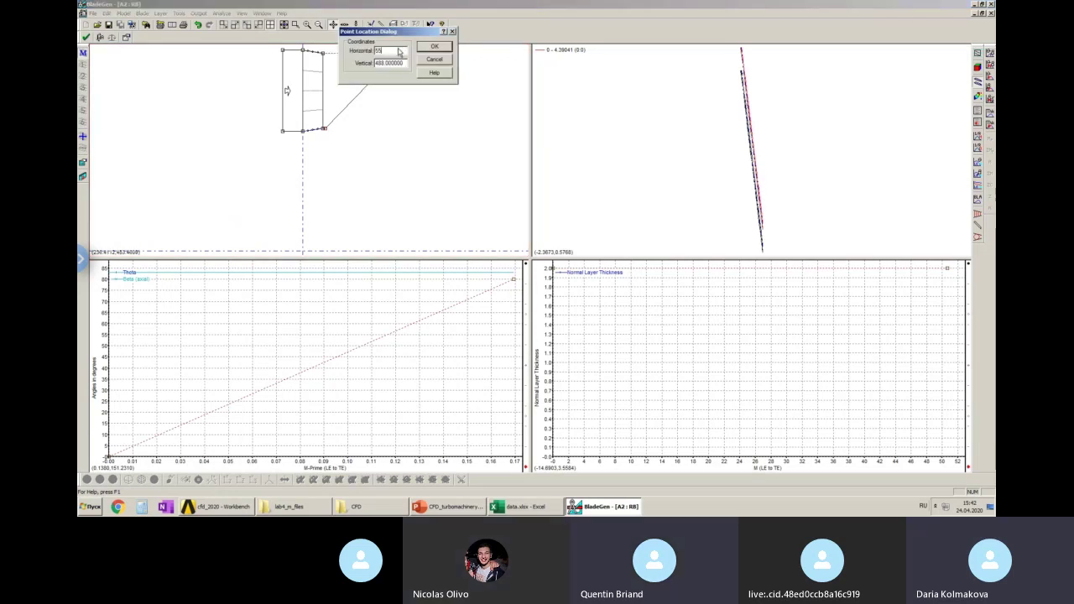
click(430, 47)
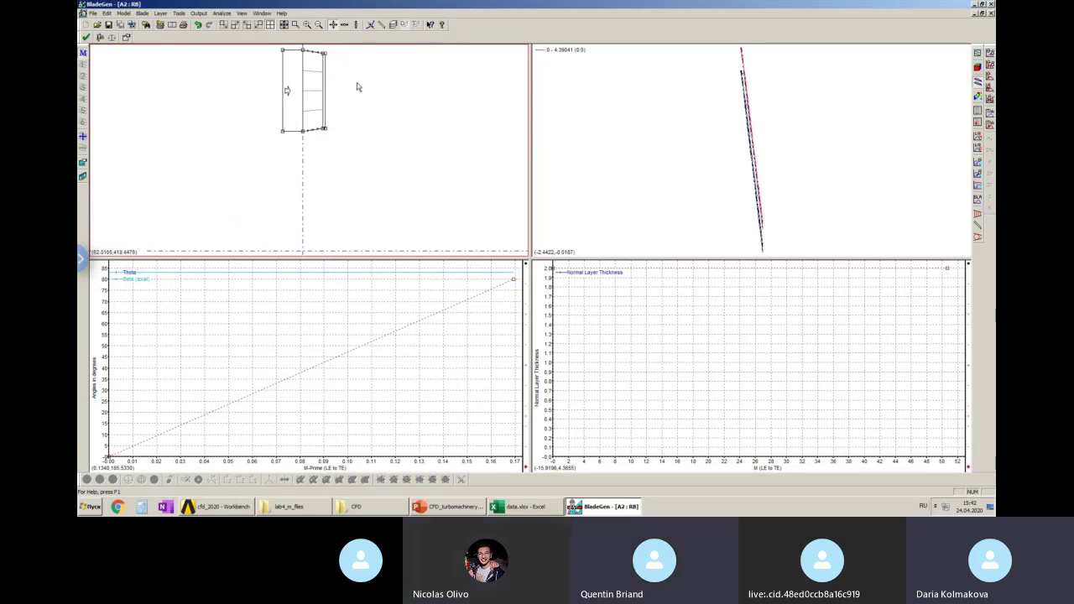
Step: Examine the angle and thickness curves of the three intermediate span layers between hub and shroud
scroll(350, 124, up, 1)
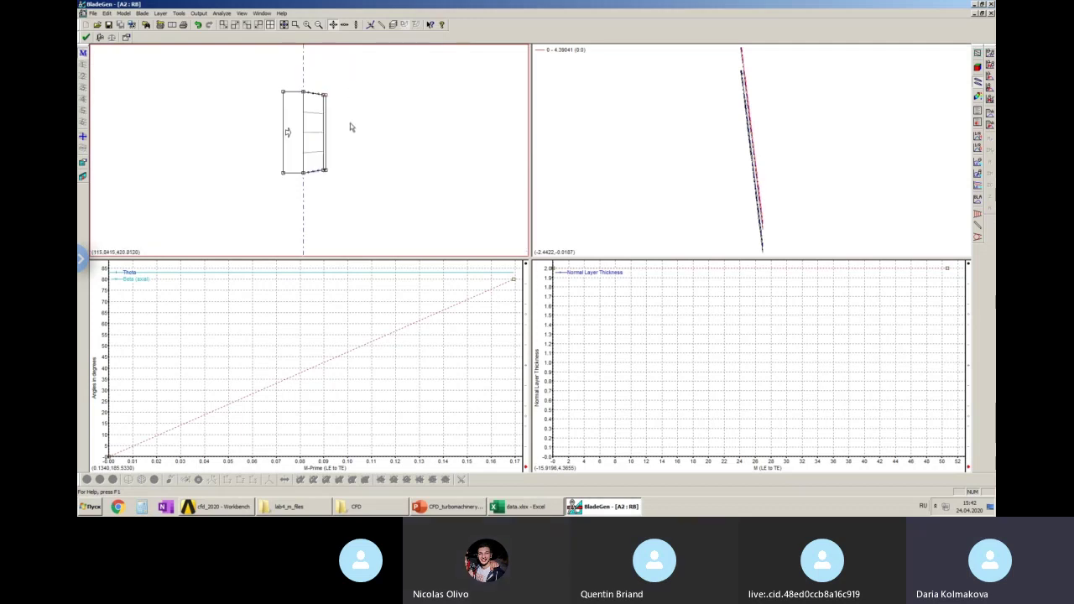
scroll(352, 127, up, 2)
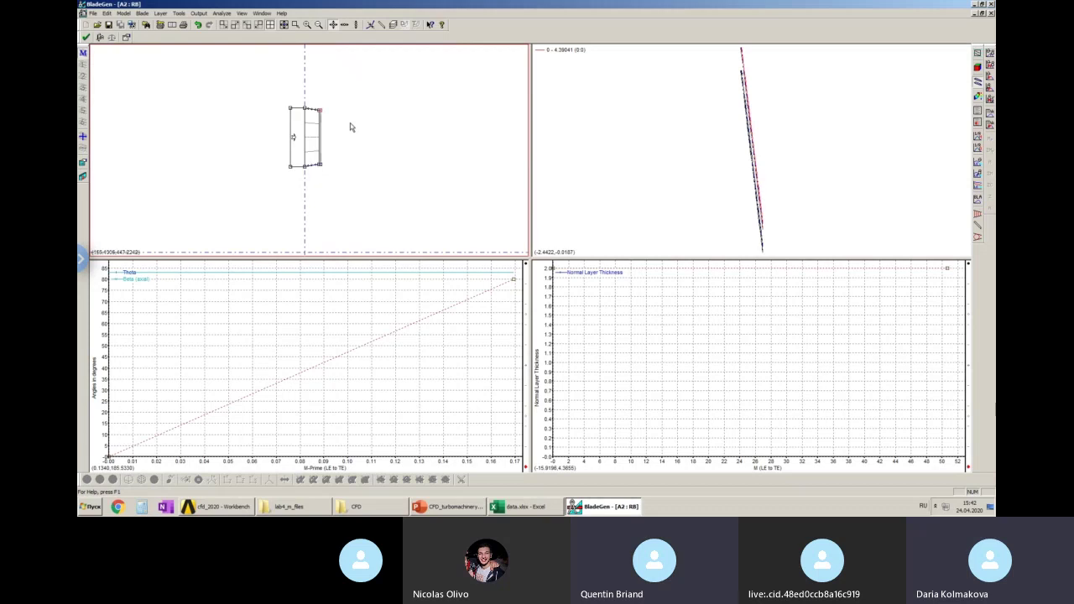
scroll(339, 148, up, 1)
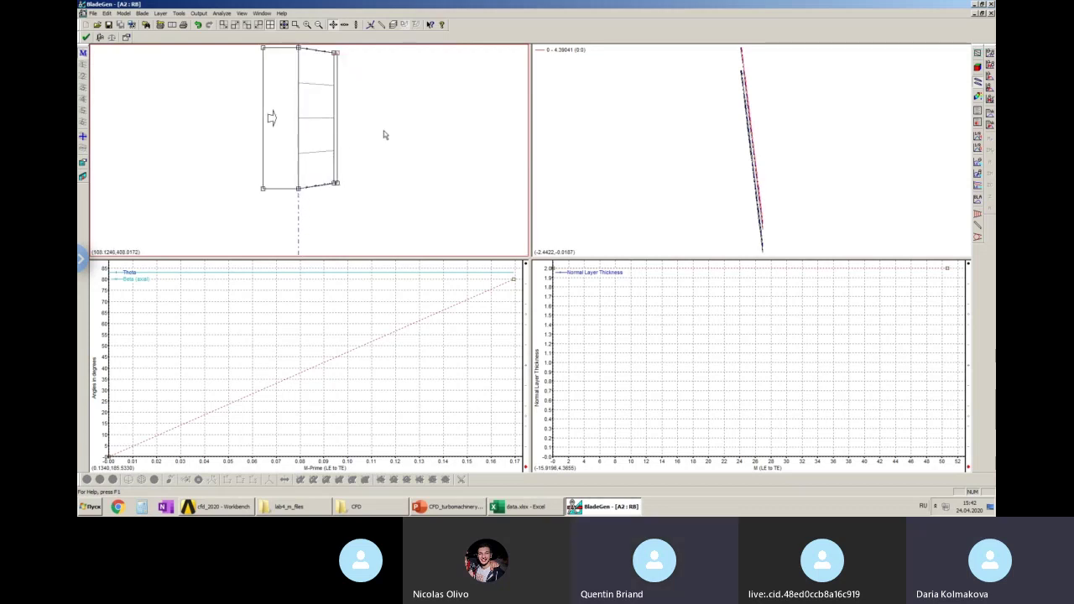
scroll(384, 134, up, 1)
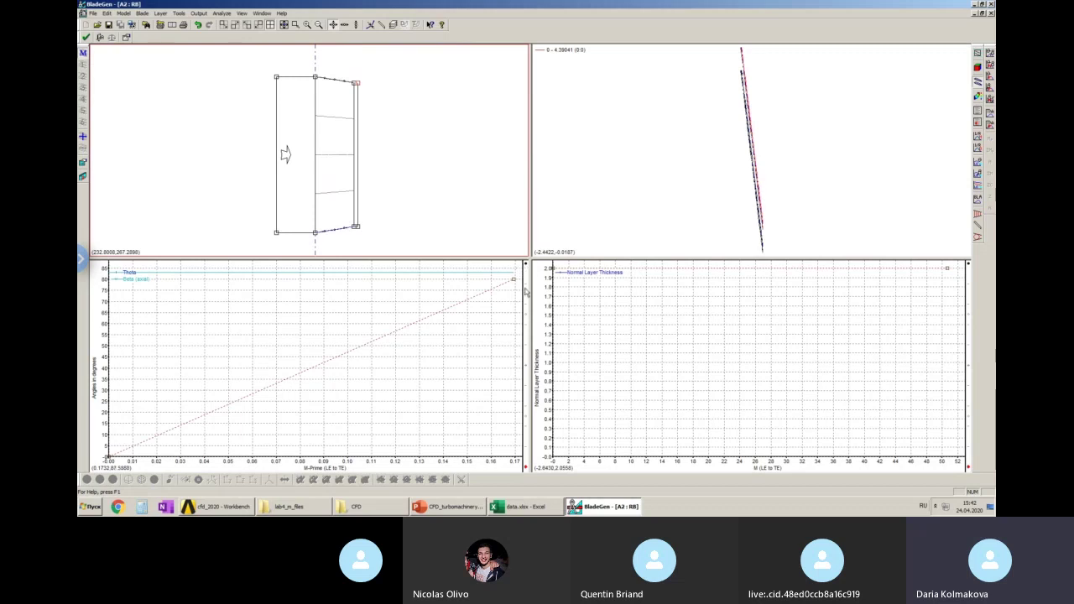
click(527, 368)
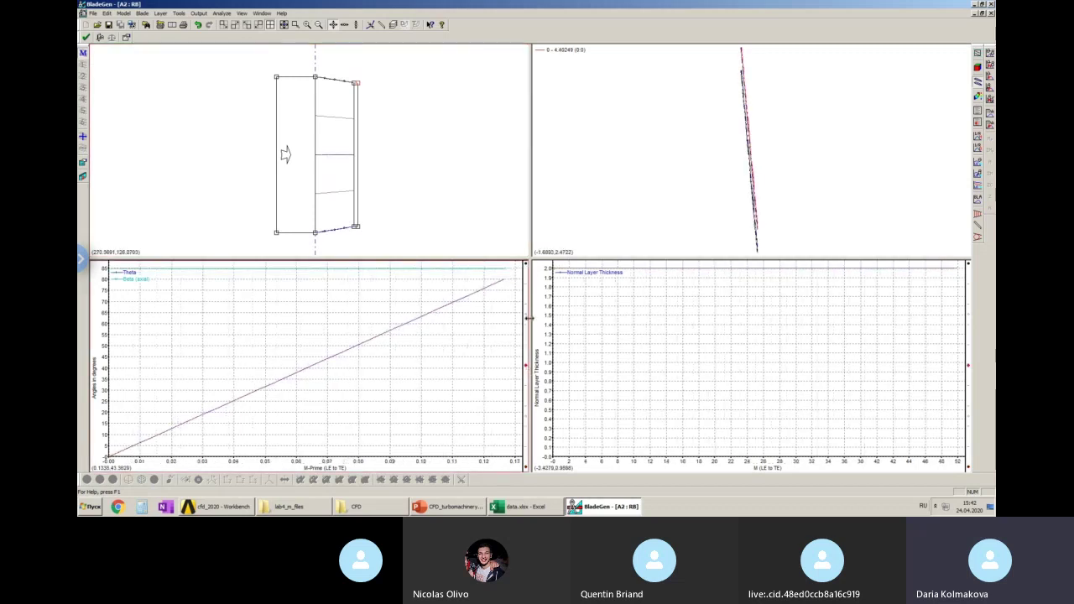
click(527, 314)
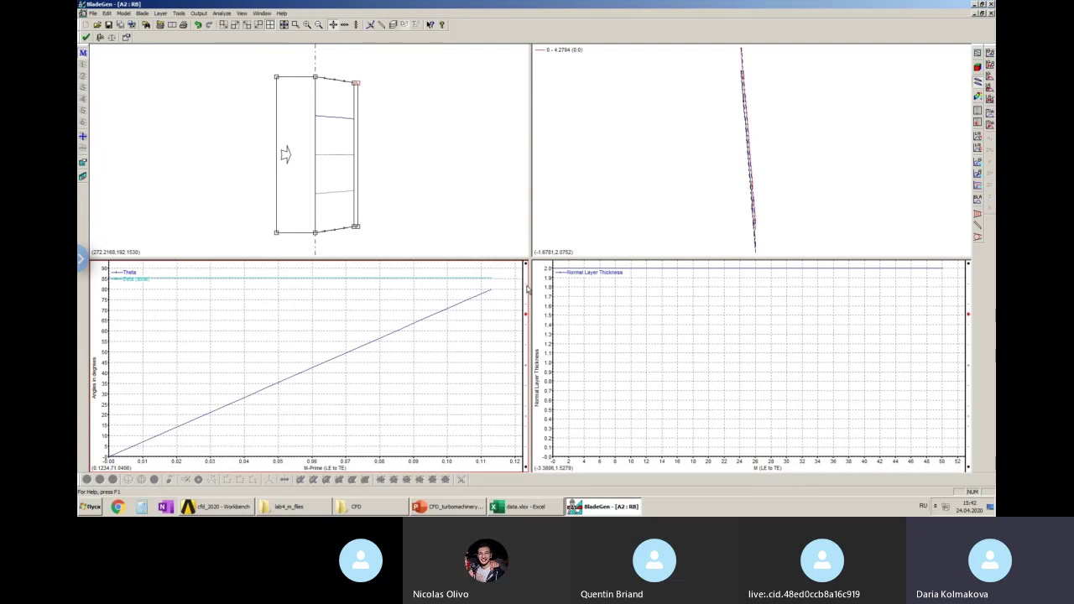
click(527, 417)
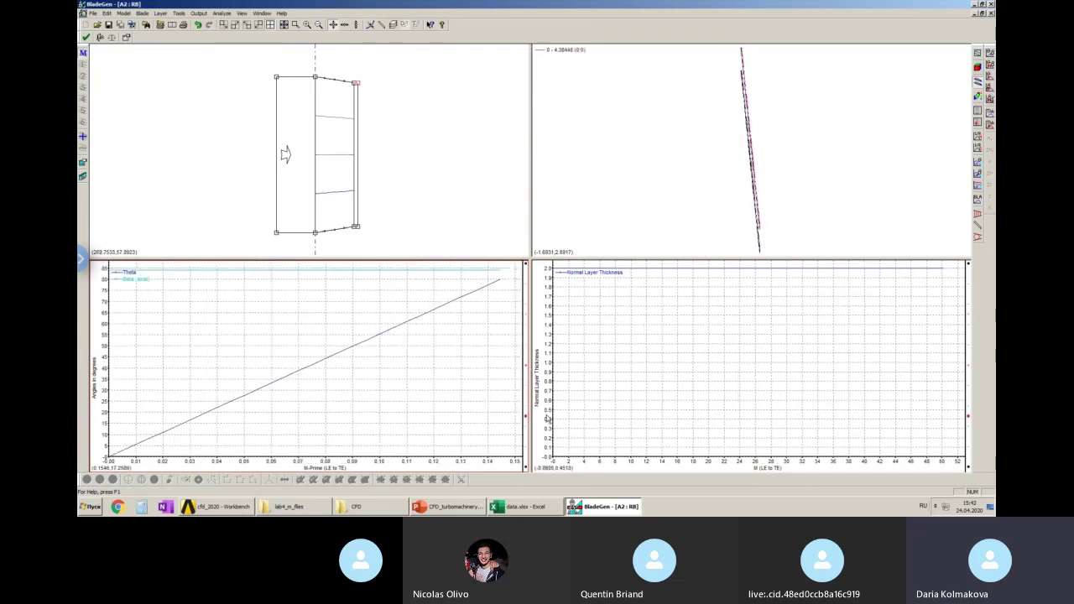
Step: Review the segment point list of the hub layer's theta curve
click(527, 470)
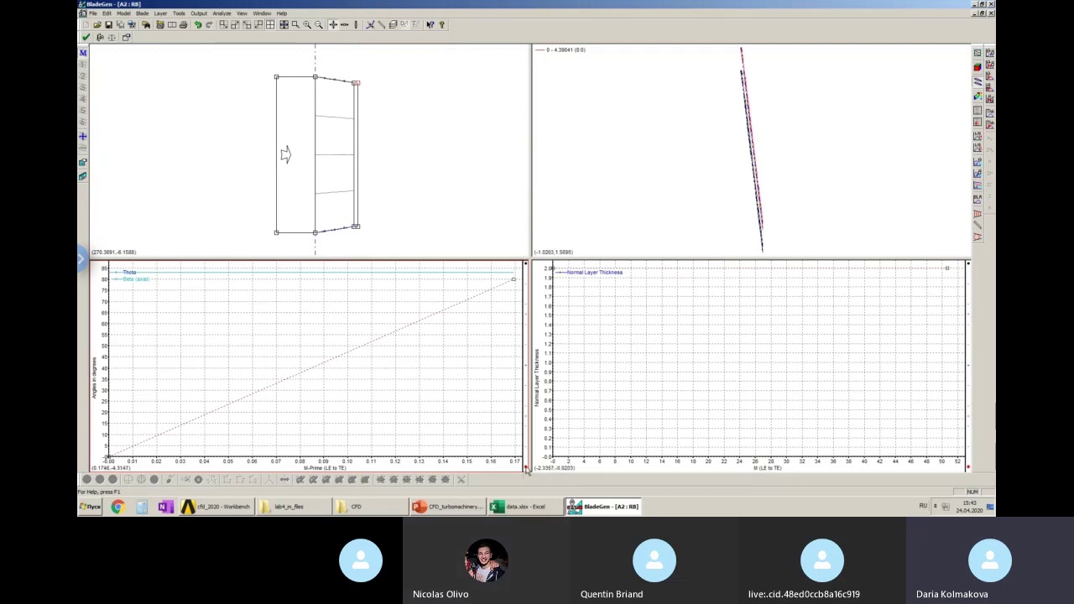
double_click(526, 471)
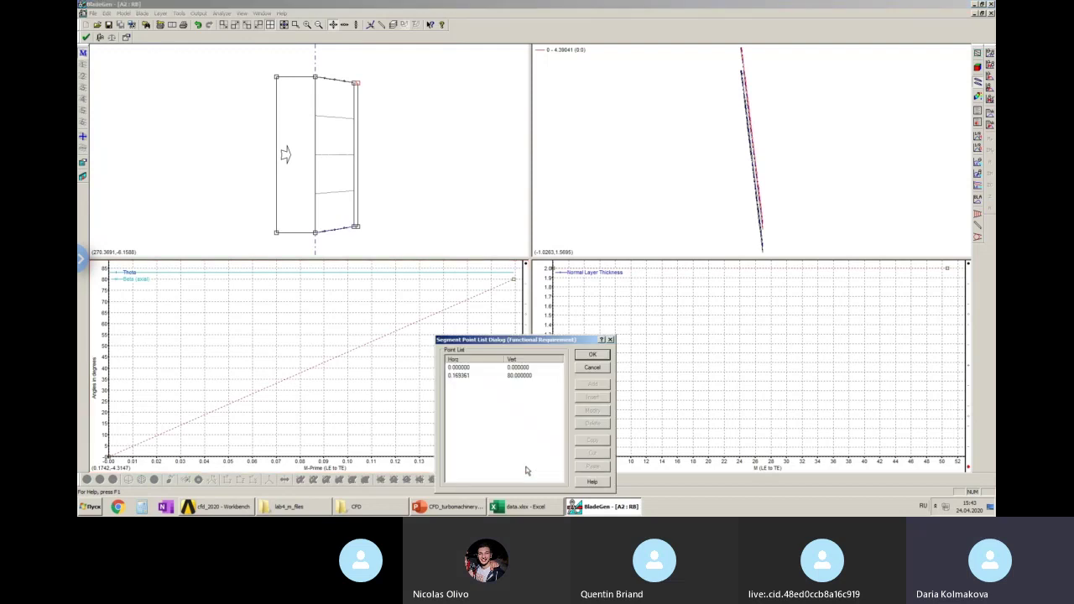
click(611, 342)
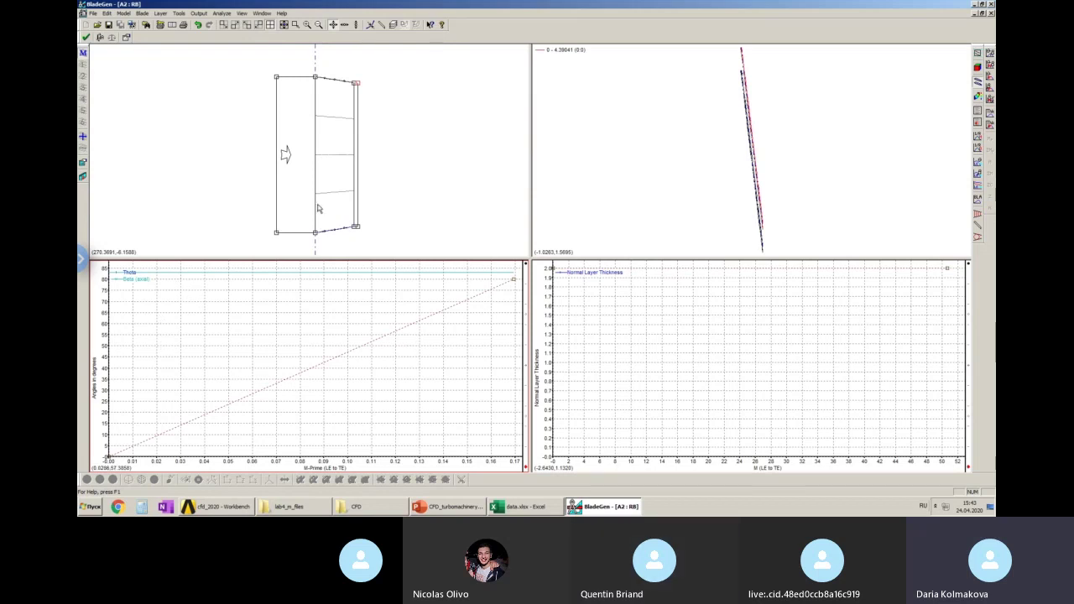
Step: Review the hub layer's leading-edge blade angle settings without changing them
right_click(307, 306)
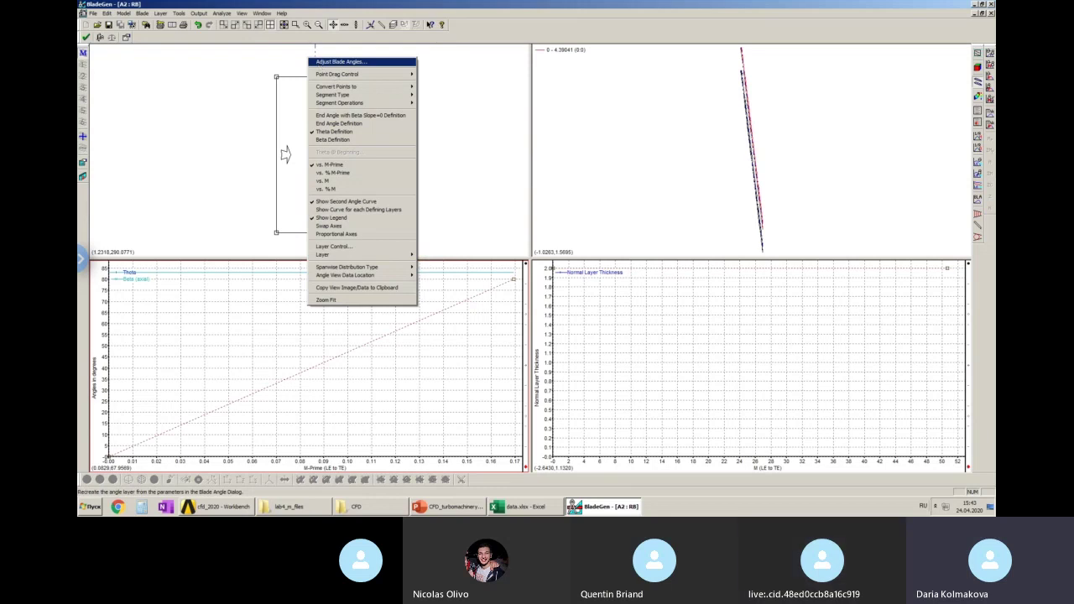
click(319, 67)
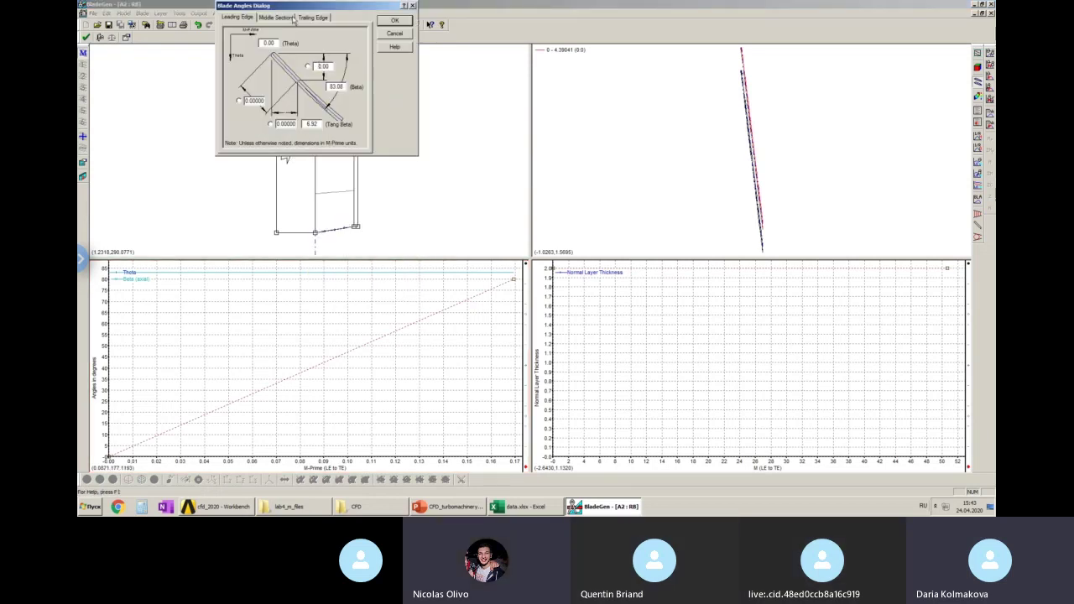
drag(289, 9, 310, 229)
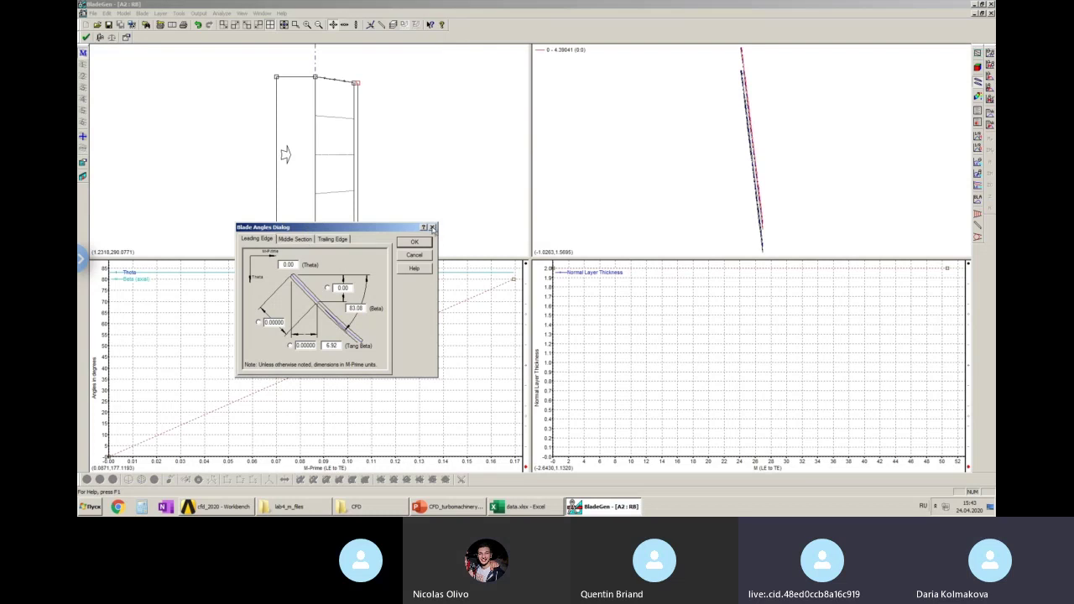
click(432, 227)
right_click(350, 324)
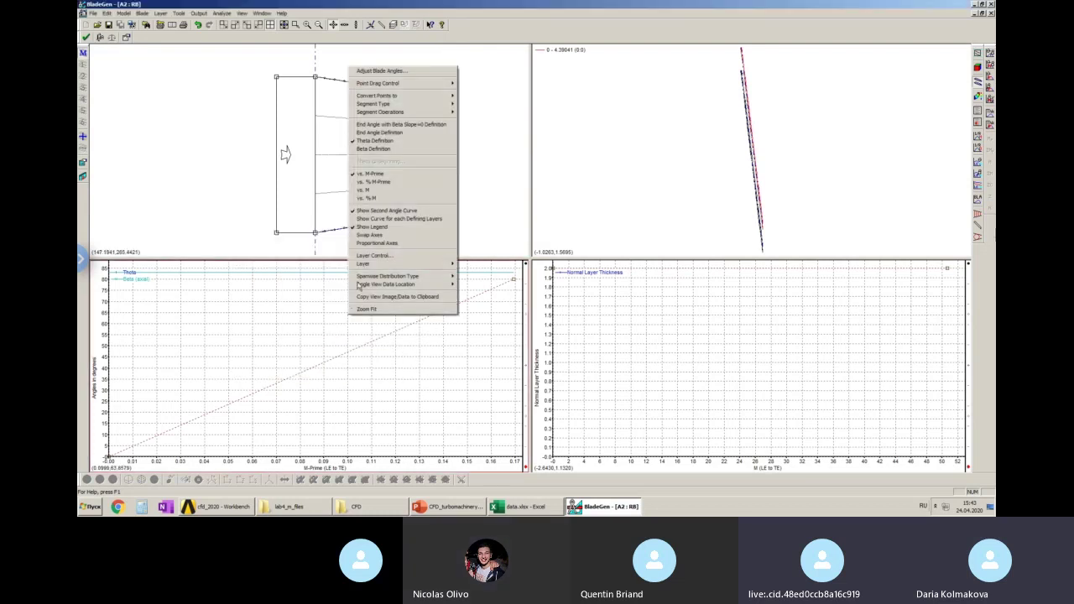
click(383, 72)
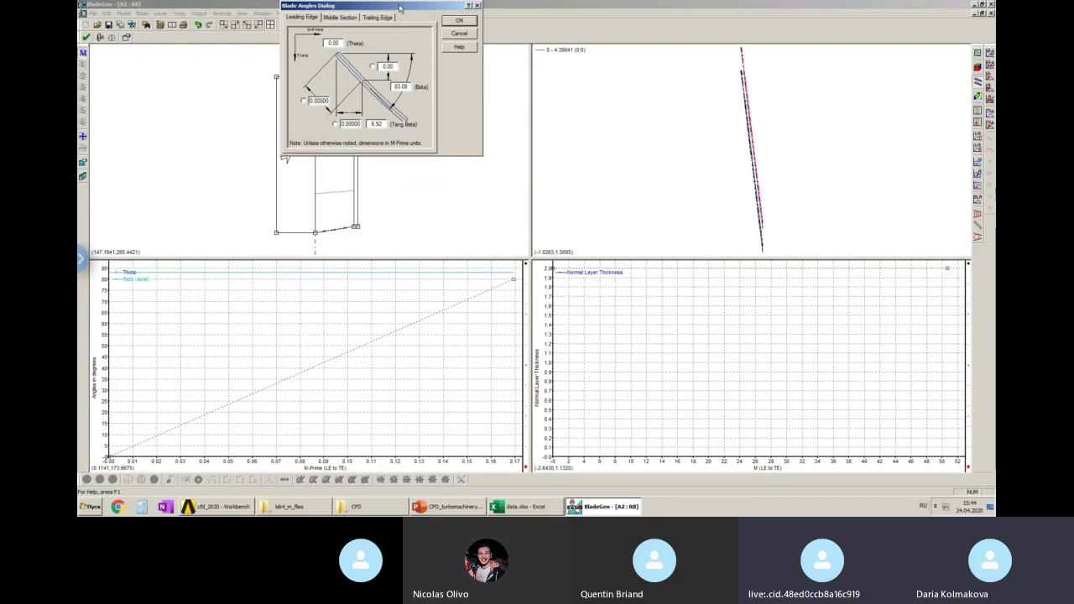
drag(400, 6, 369, 171)
click(446, 169)
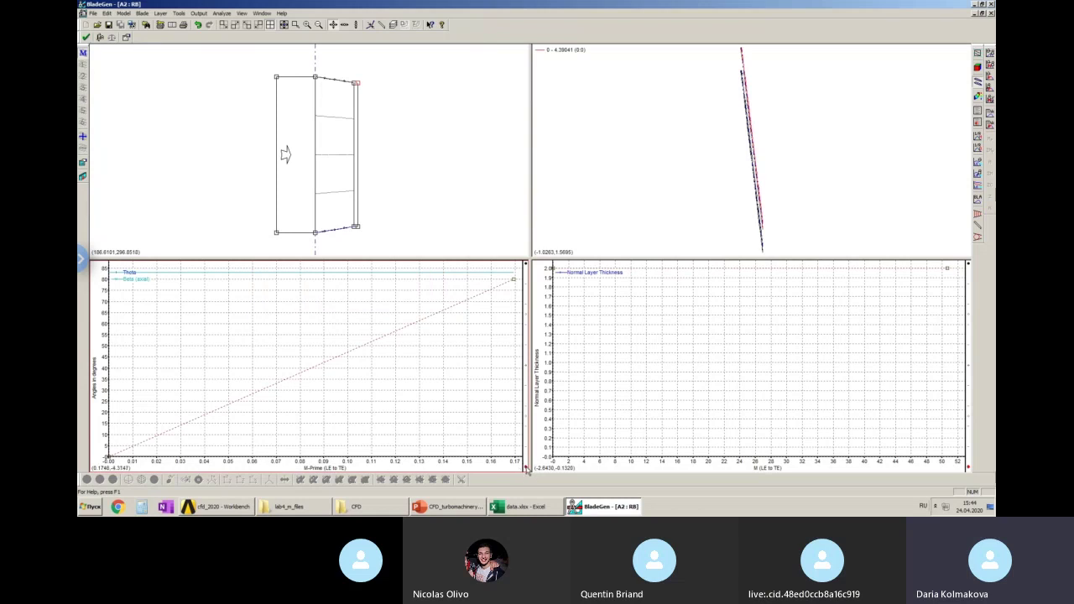
Step: Try to edit the blade angles on the mid-span layer
click(526, 366)
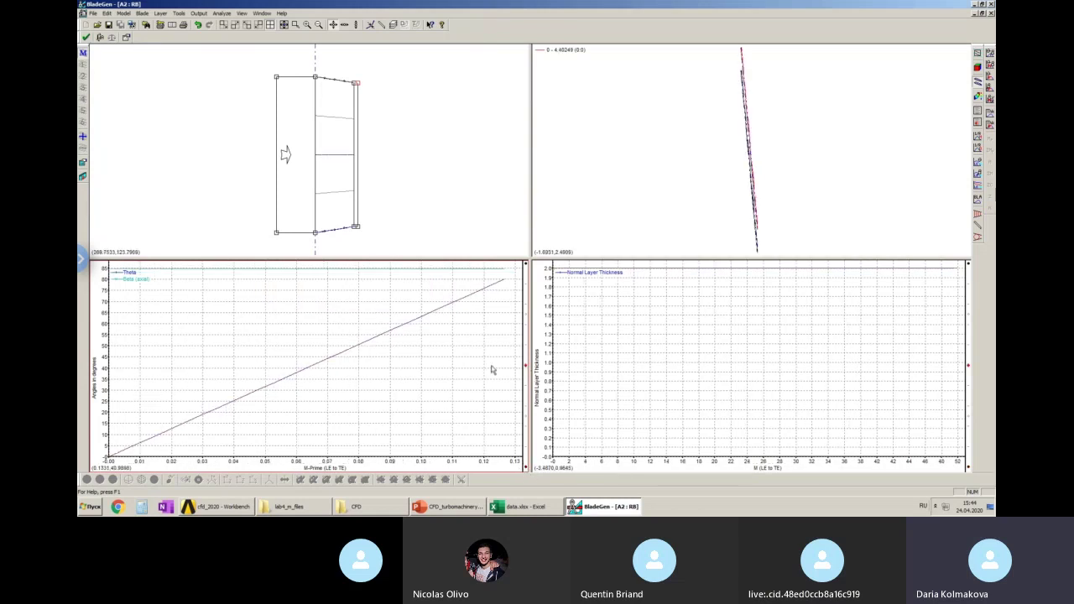
right_click(404, 357)
click(453, 313)
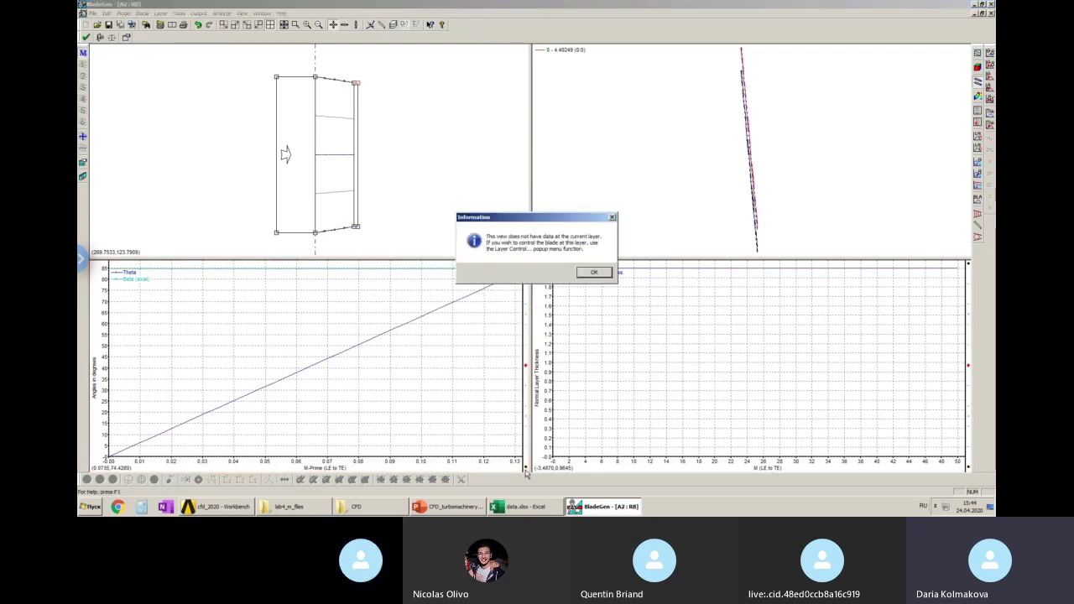
click(605, 272)
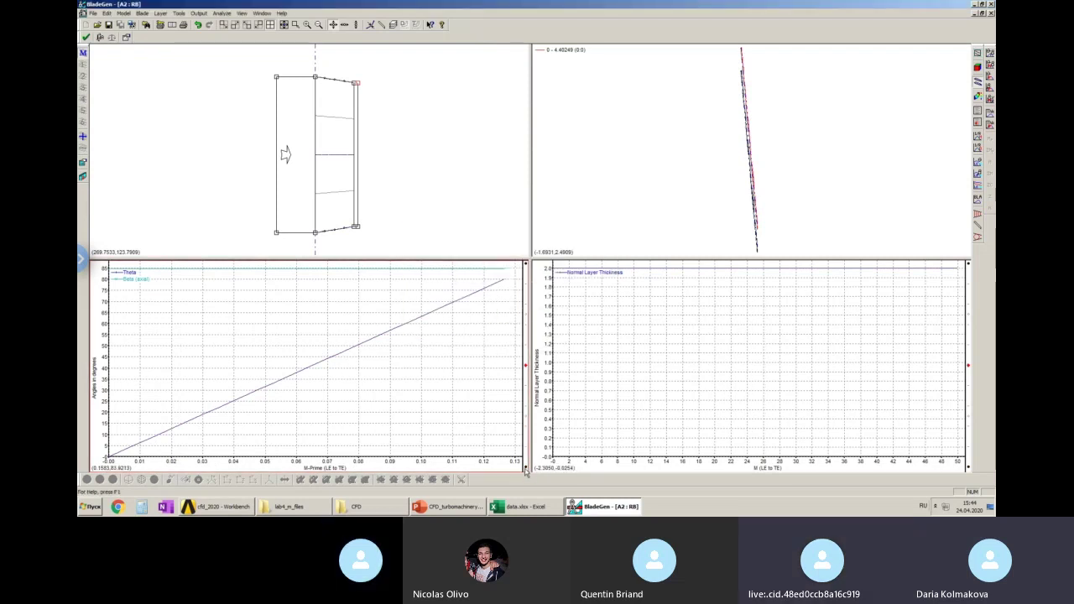
Step: Set the hub layer's leading-edge tangential beta angle to 62, taken from the compressor initial data slide in PowerPoint
click(527, 471)
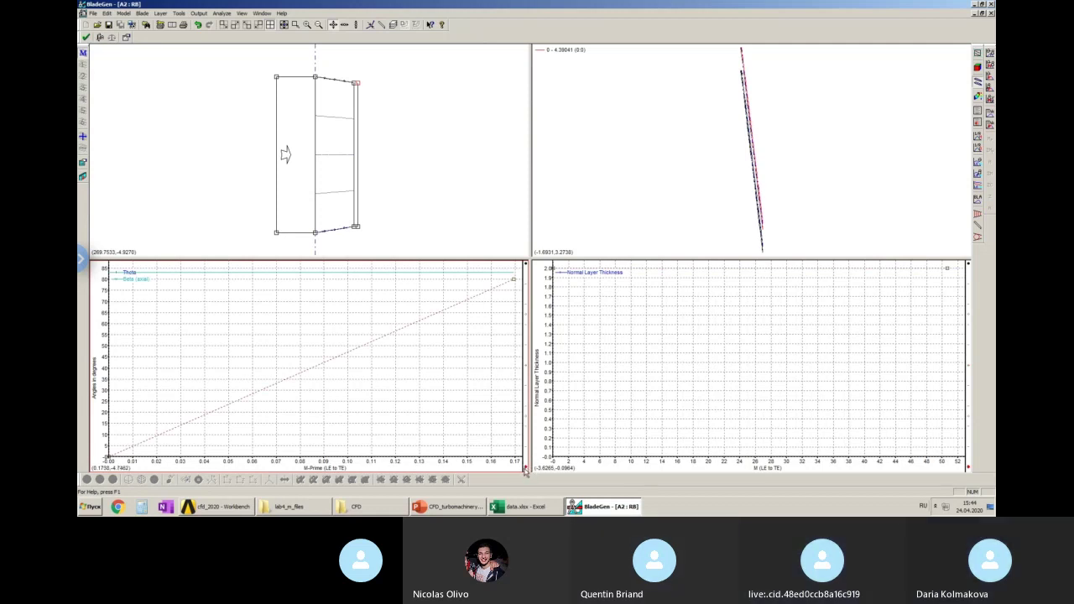
right_click(417, 384)
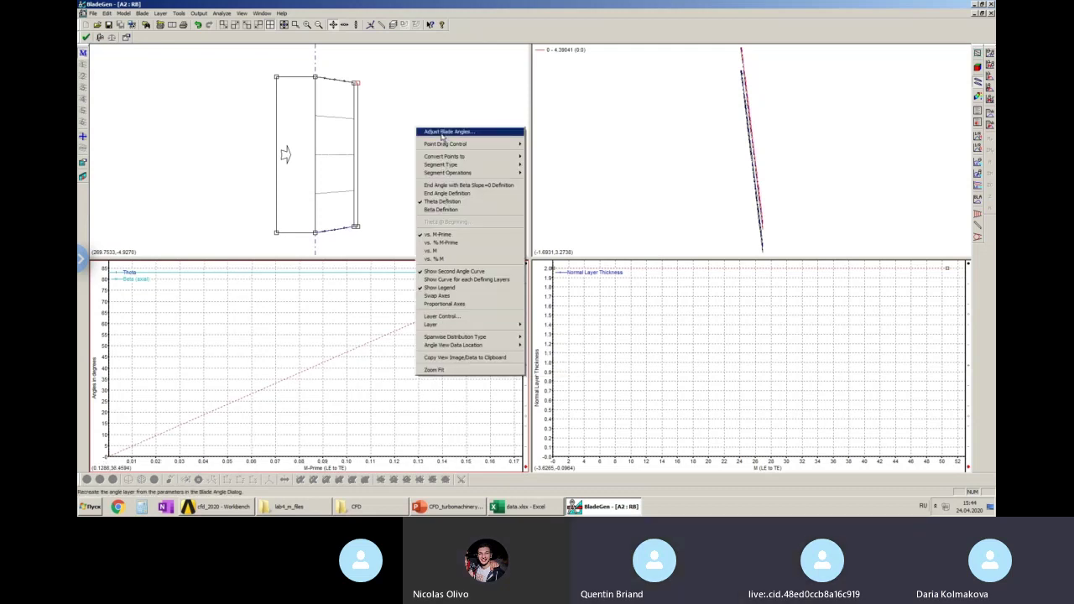
click(442, 134)
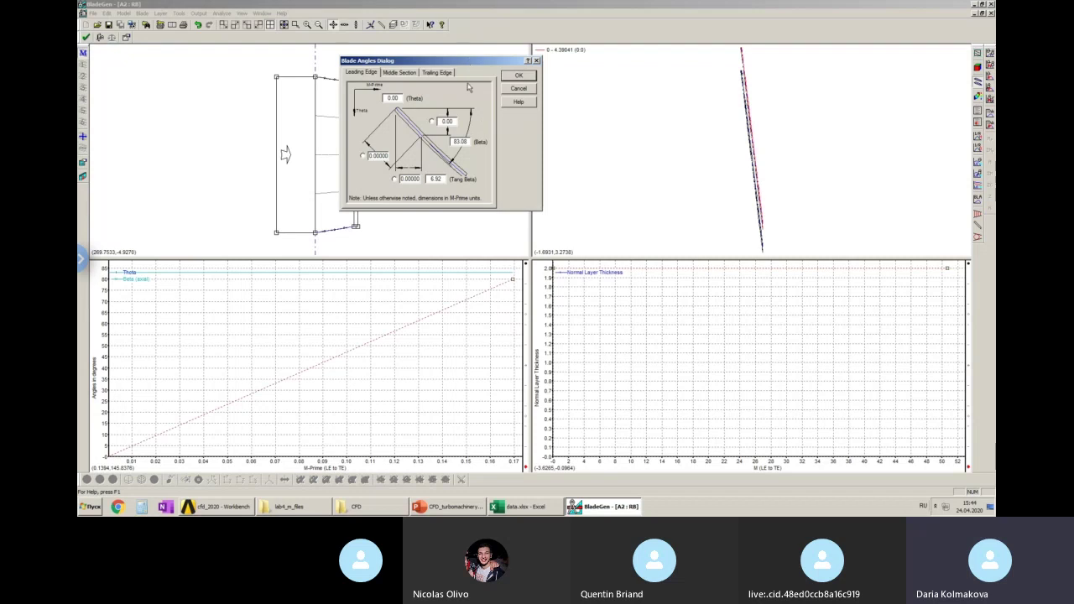
drag(419, 61, 390, 217)
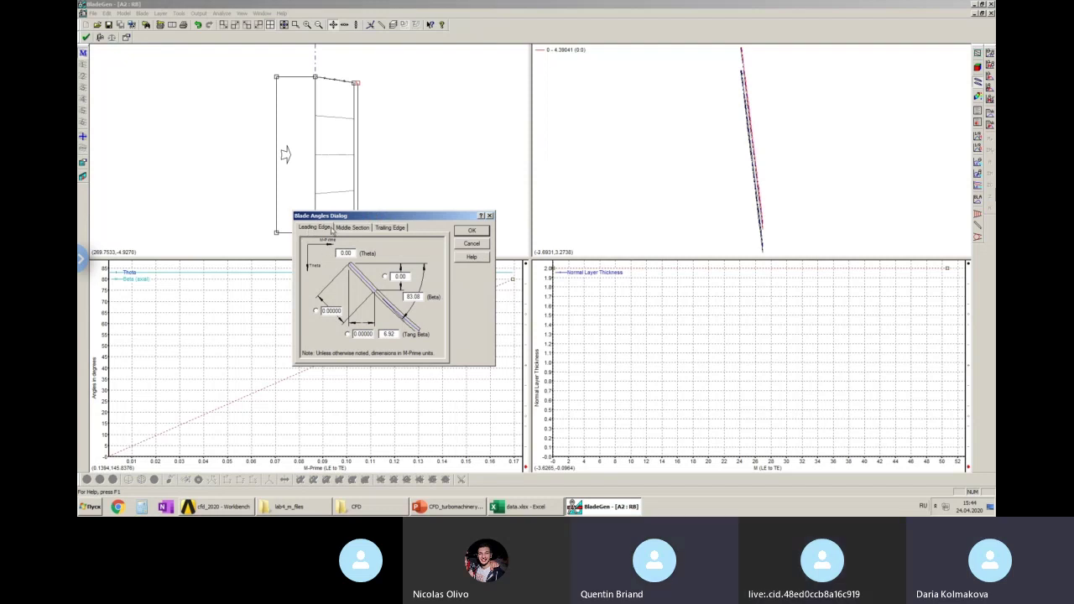
click(386, 228)
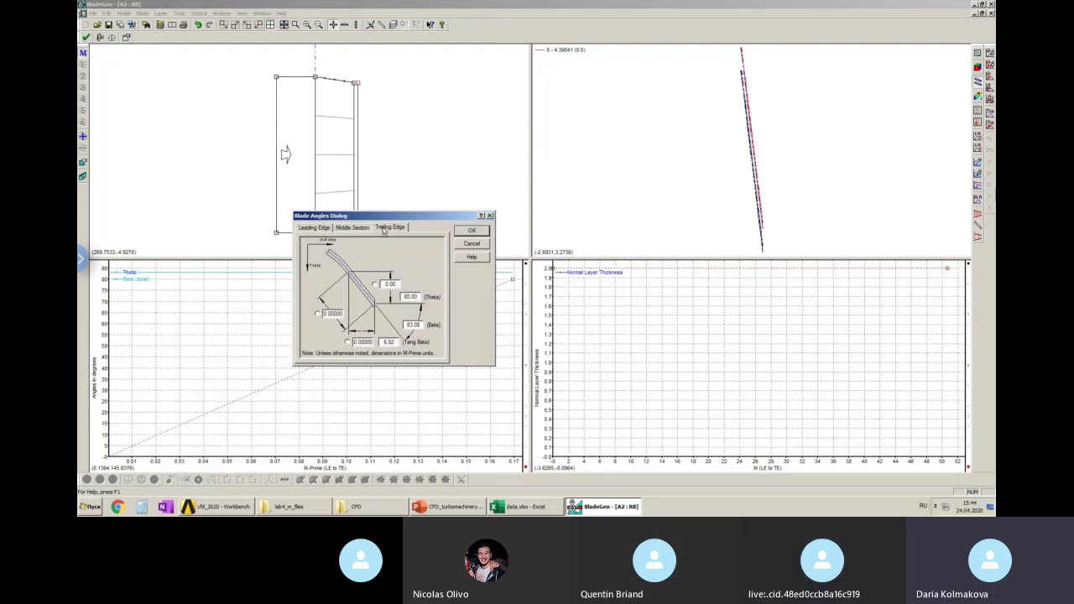
click(322, 229)
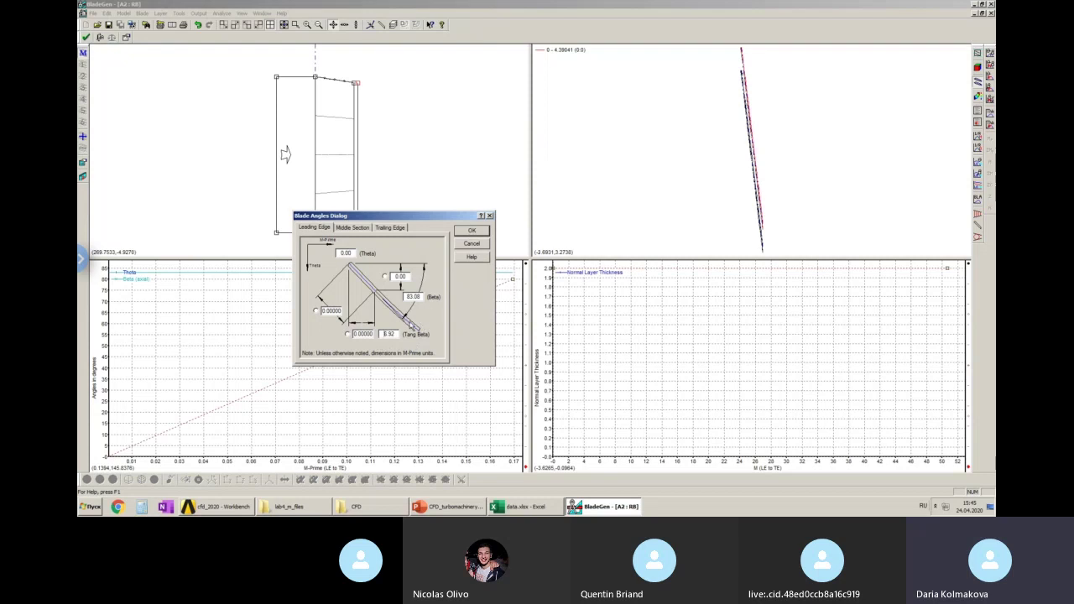
double_click(388, 334)
click(466, 509)
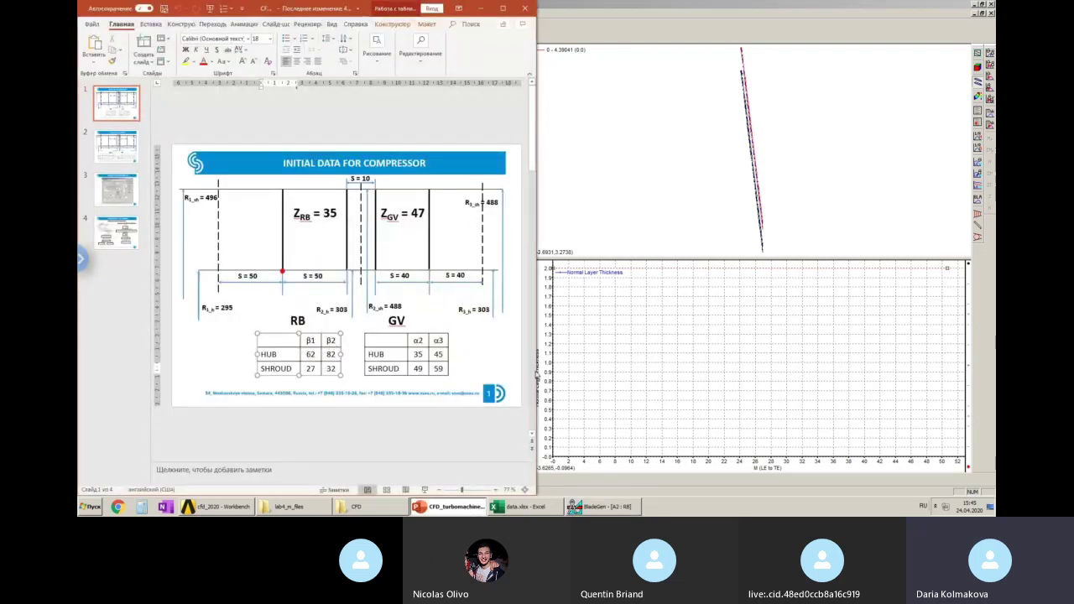
click(598, 509)
text(62)
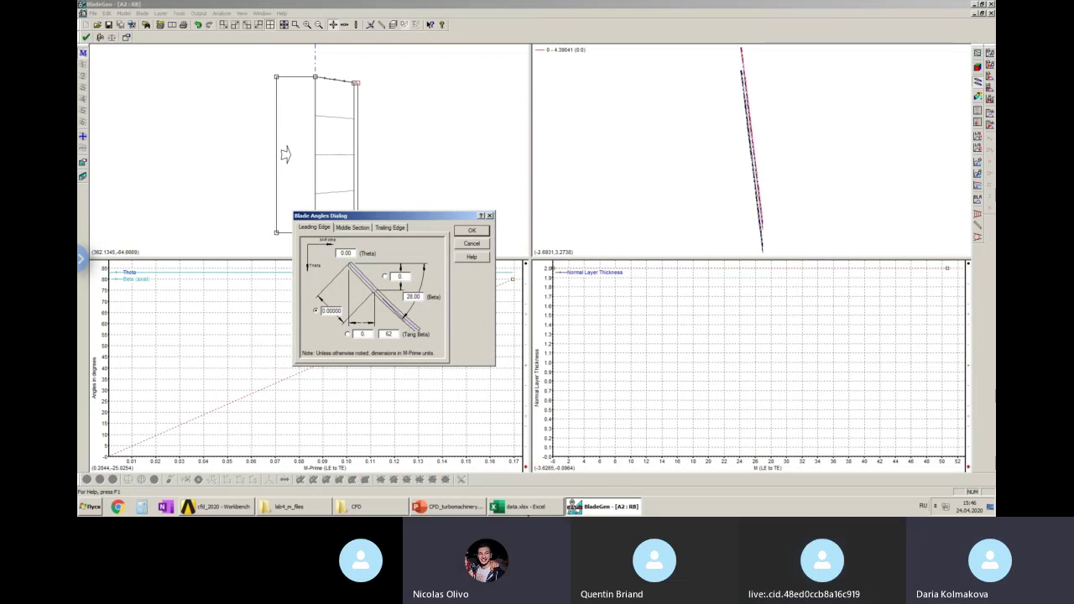
Step: Set the hub layer's trailing-edge tangential beta angle to 82, the β2 hub value on the compressor data slide
click(395, 229)
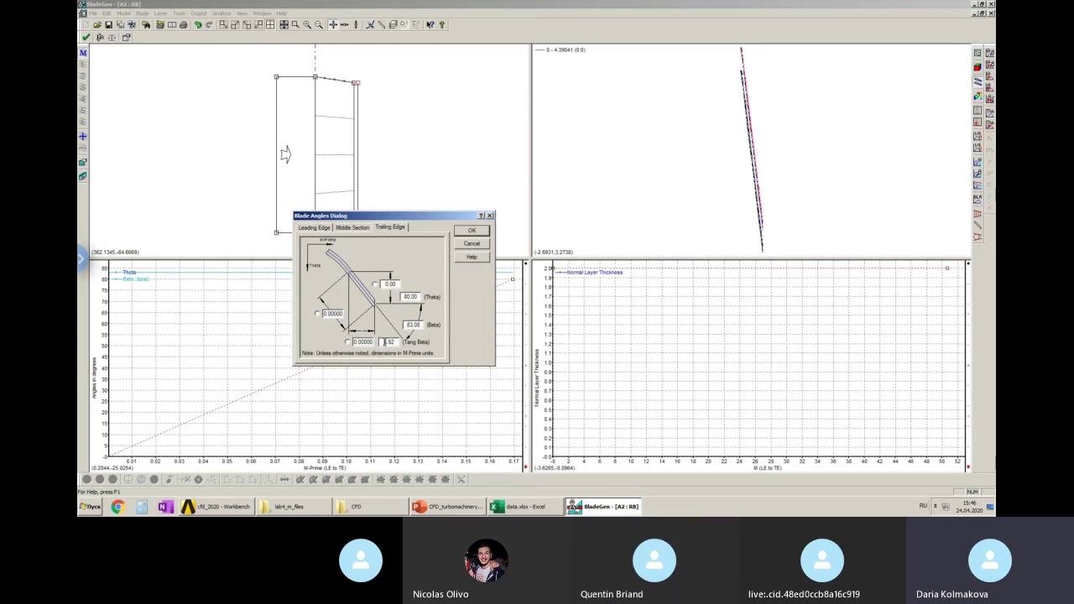
click(462, 507)
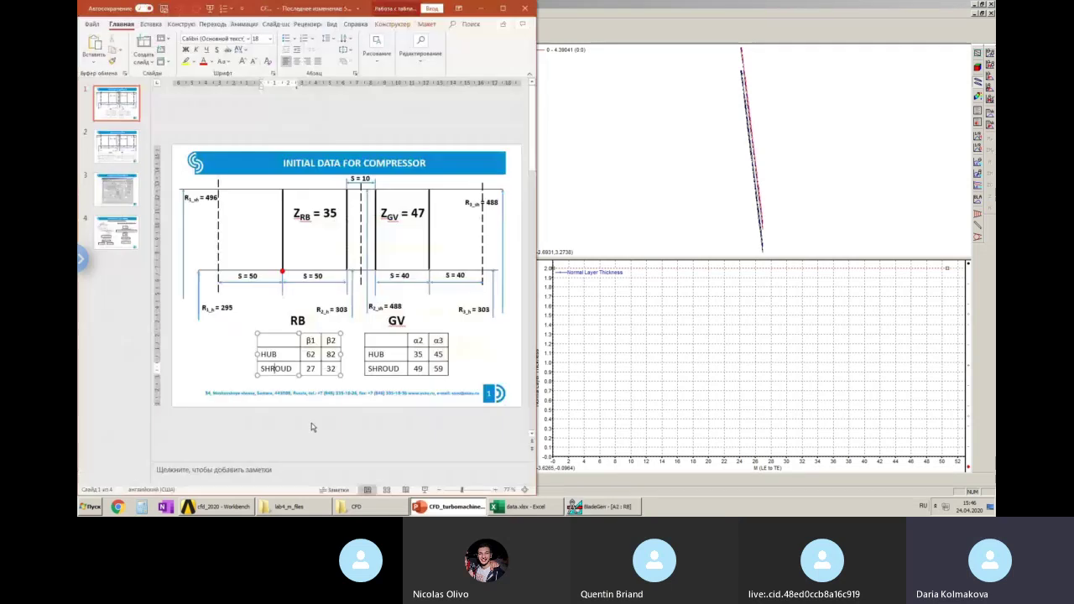
click(577, 508)
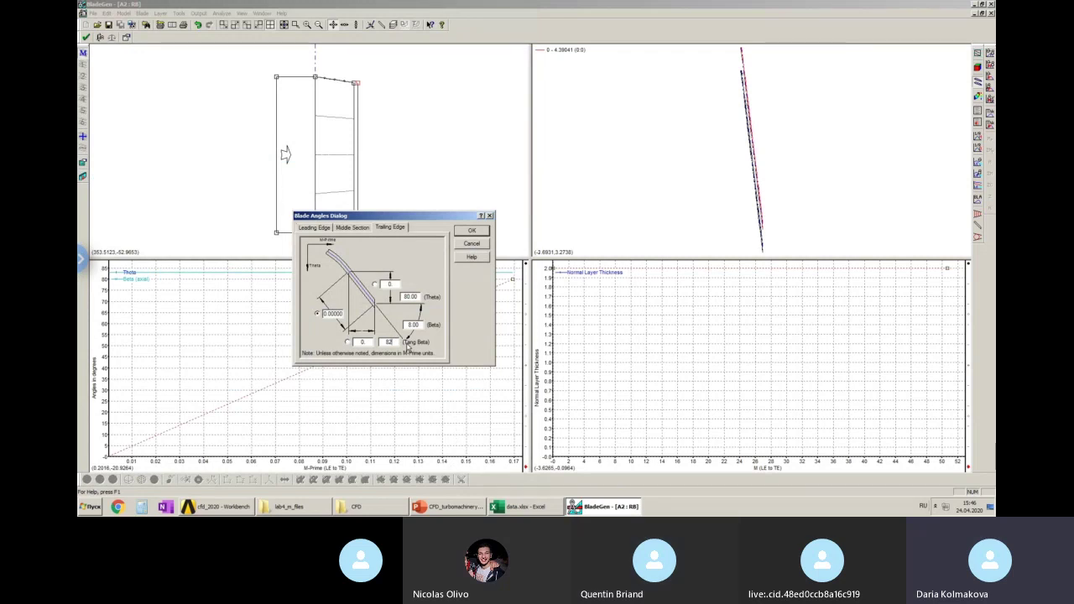
Step: Compare the compressor and turbine initial data slides in PowerPoint, then recheck both edge angles in BladeGen and apply them to the hub layer
click(443, 508)
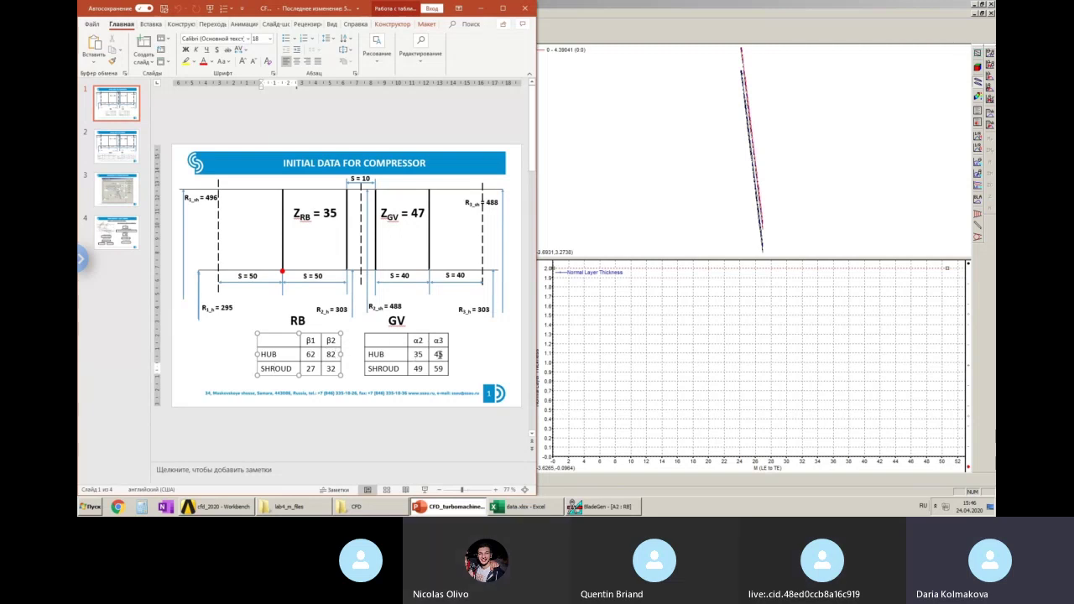
click(110, 149)
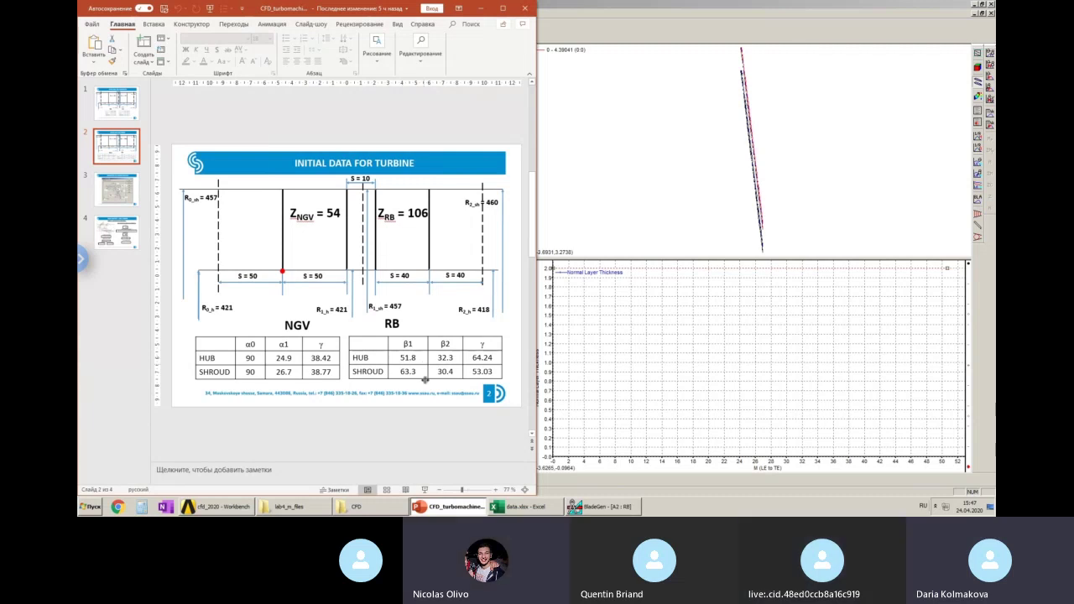
click(127, 112)
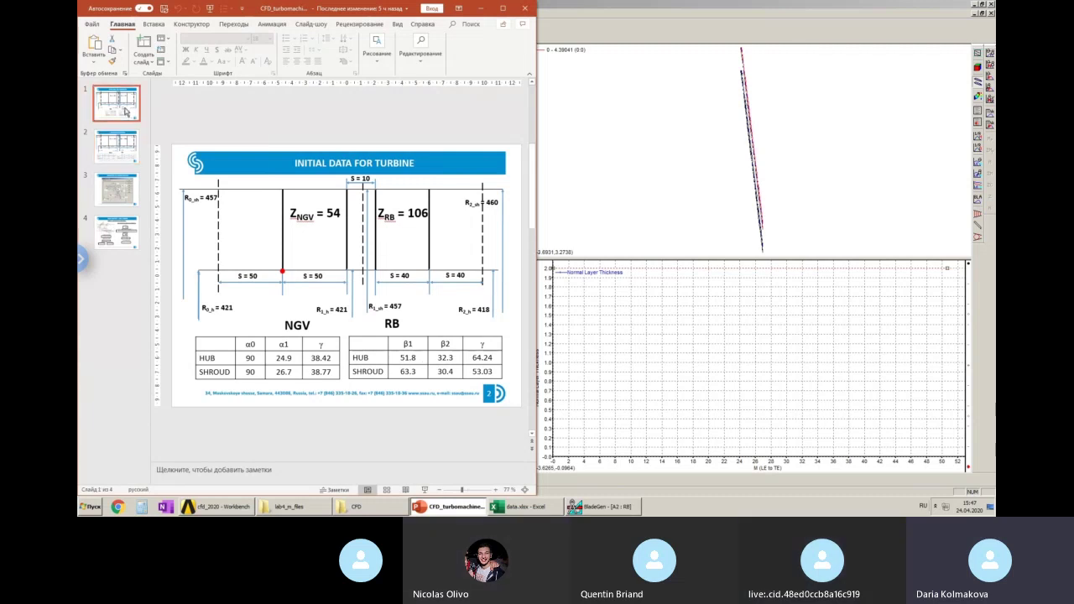
click(619, 212)
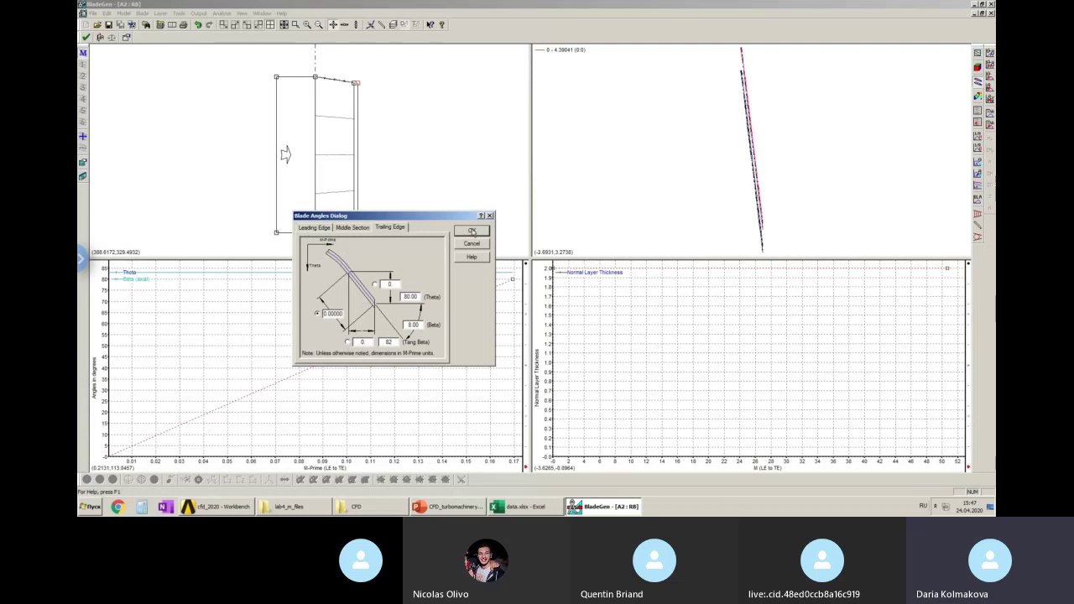
click(310, 228)
click(404, 229)
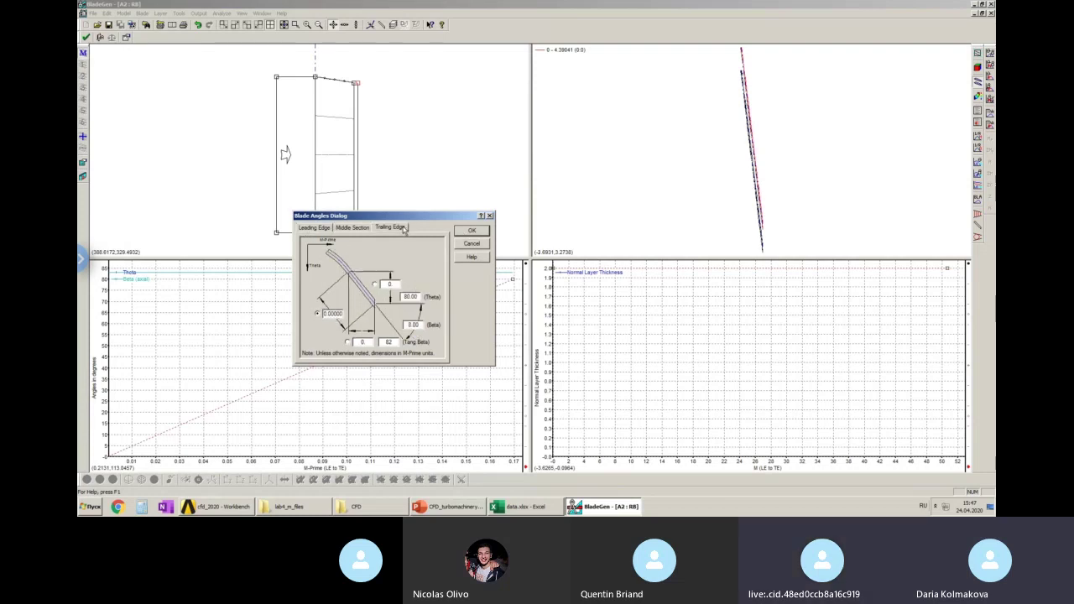
click(473, 232)
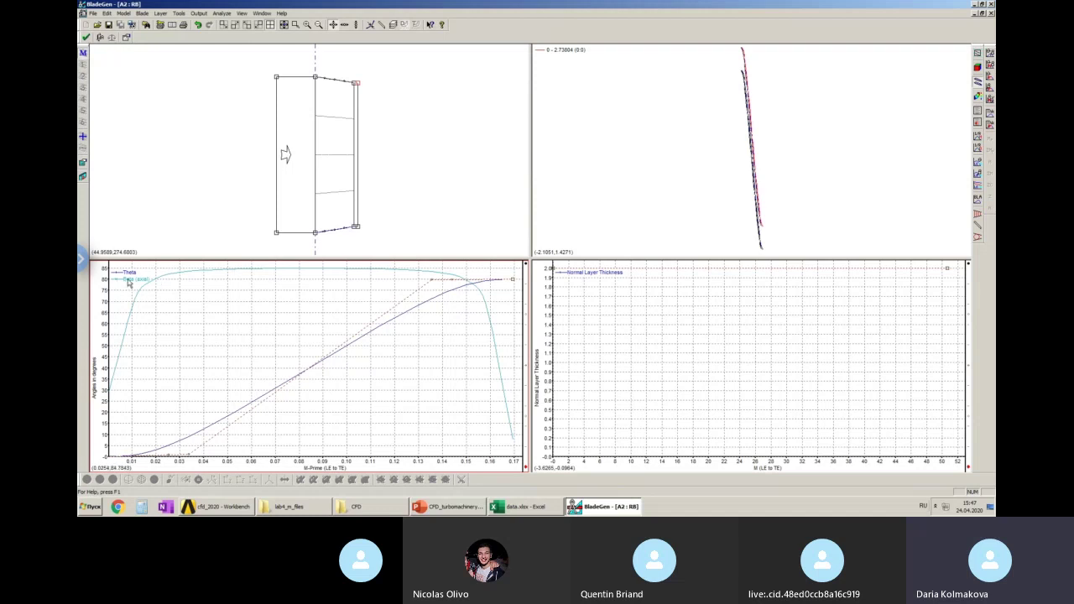
Step: Define the hub layer's angle curve by beta and convert it to spline curve points with 2 interpolation points
right_click(233, 302)
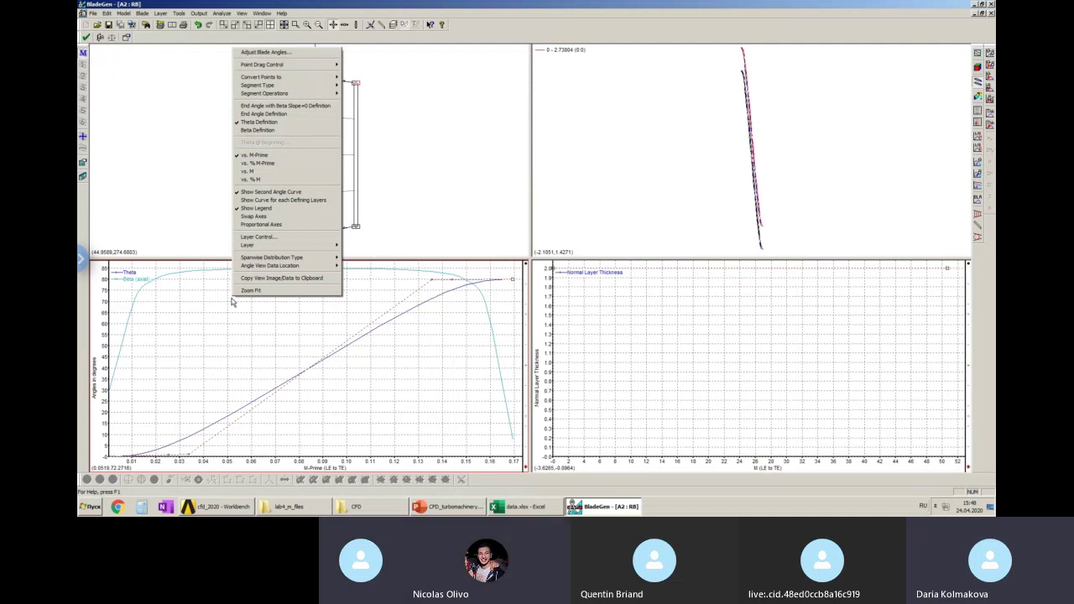
click(244, 131)
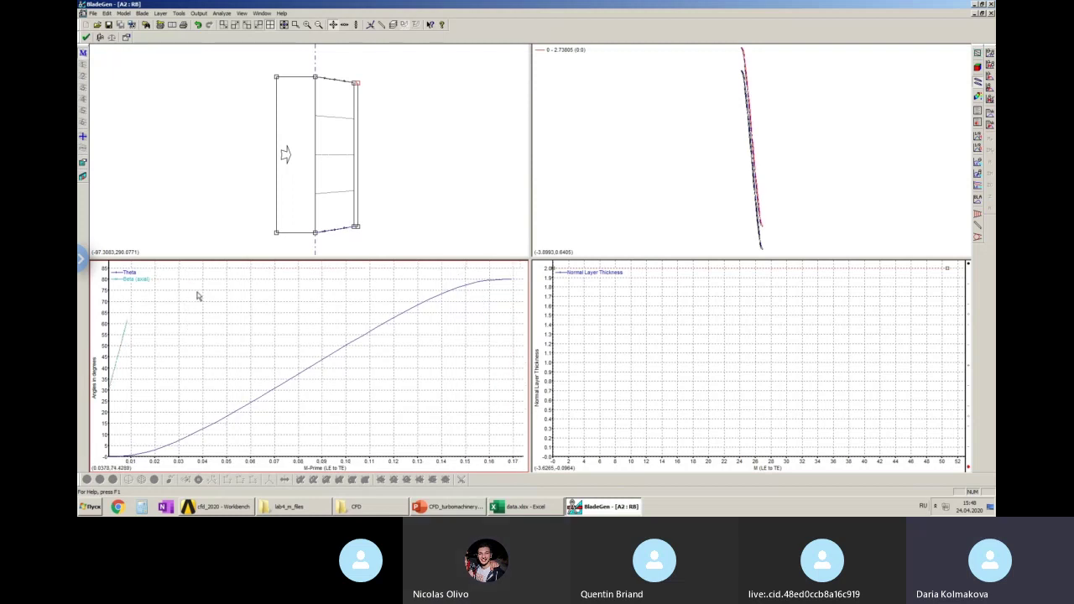
right_click(199, 295)
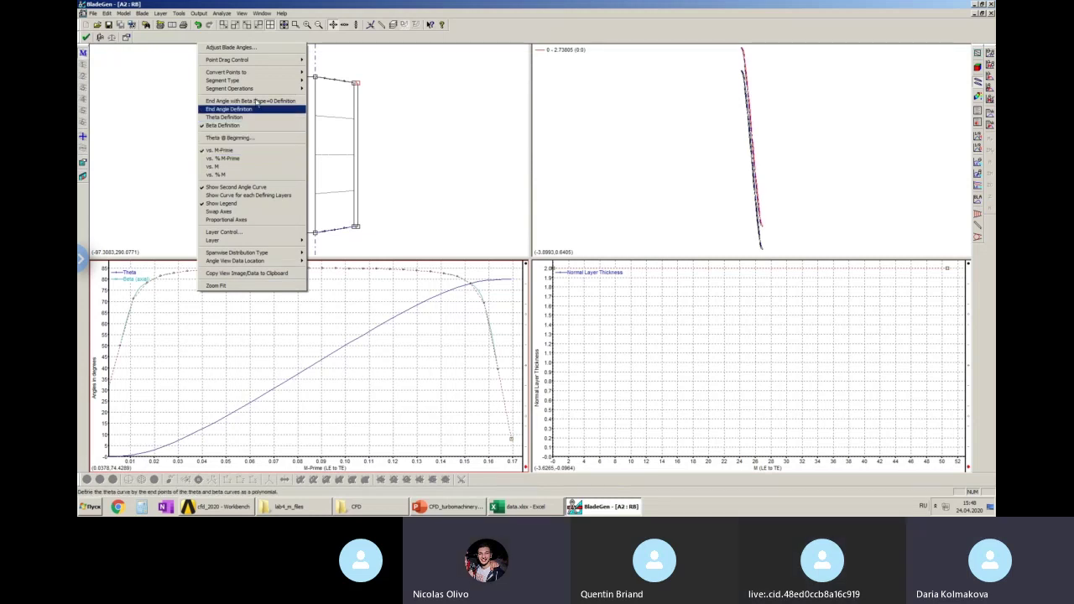
mouse_move(219, 80)
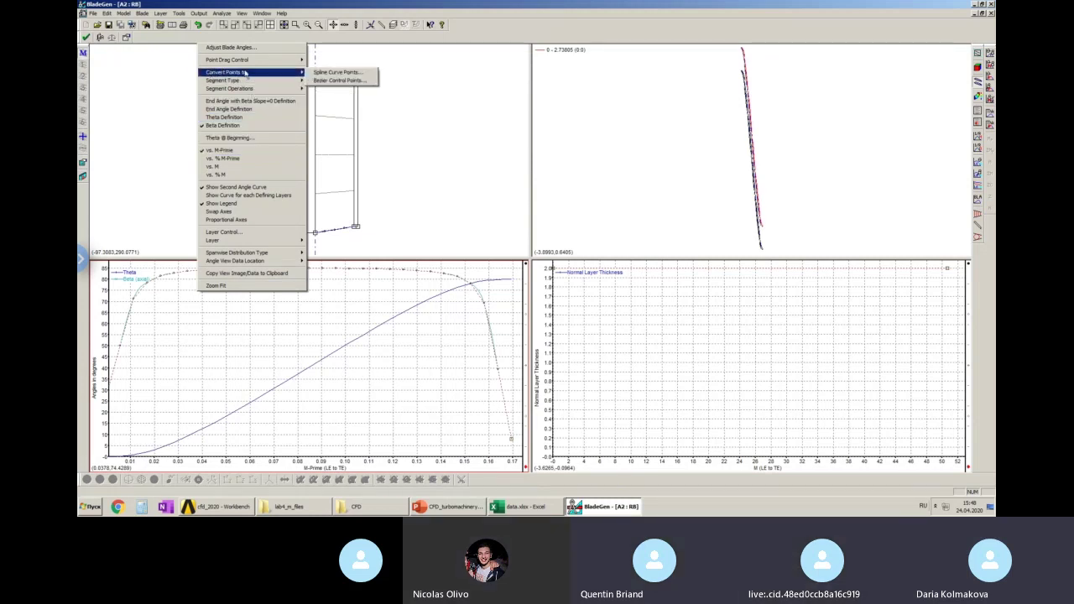
click(317, 75)
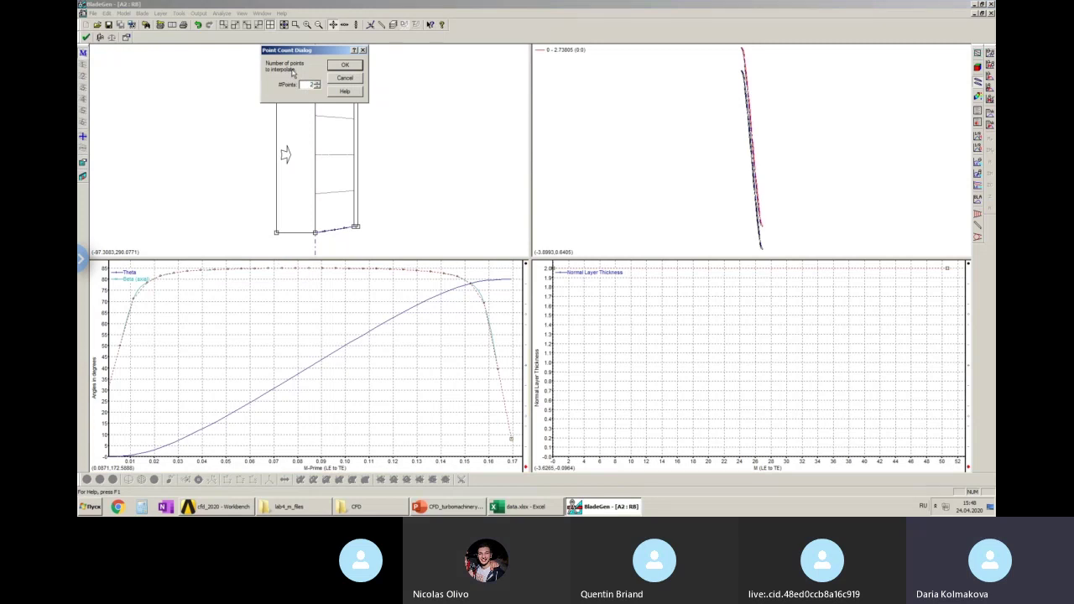
click(346, 66)
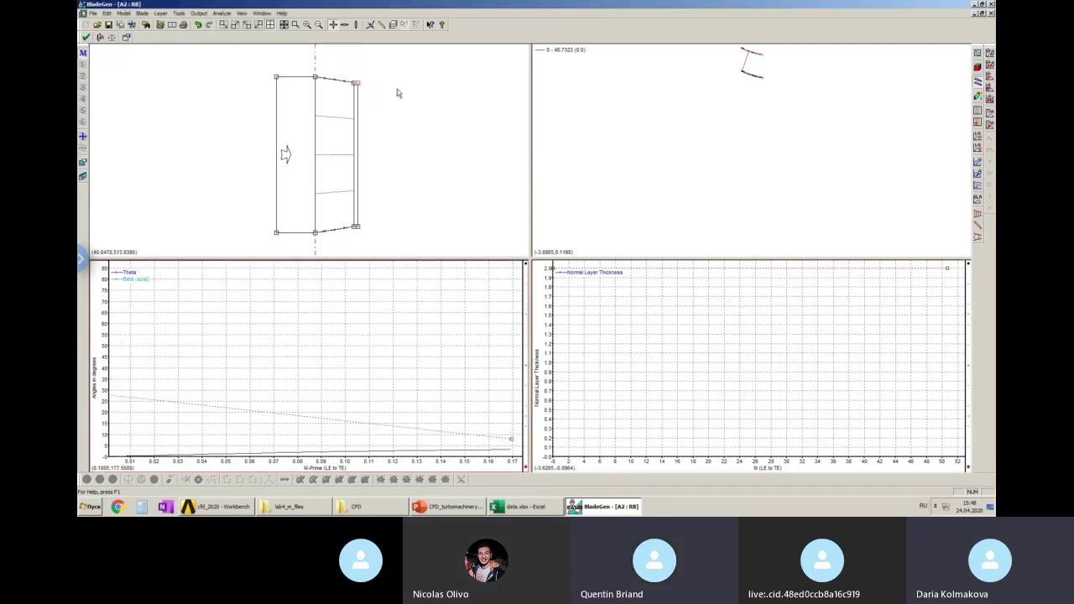
Step: Reapply the spline curve point conversion to the hub layer's beta curve, accepting the offered number of interpolation points
right_click(191, 311)
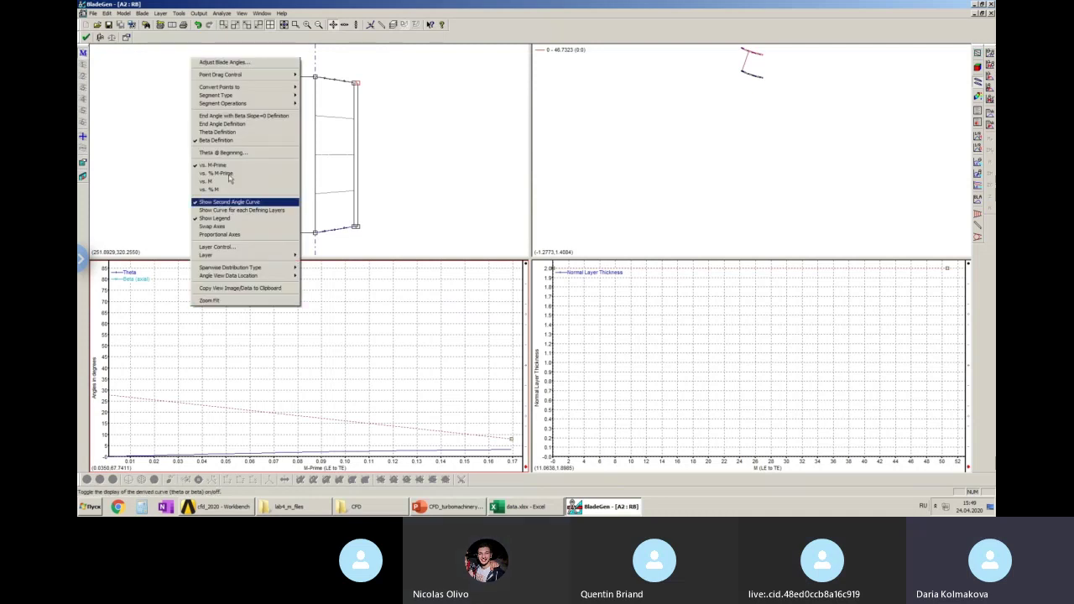
mouse_move(213, 89)
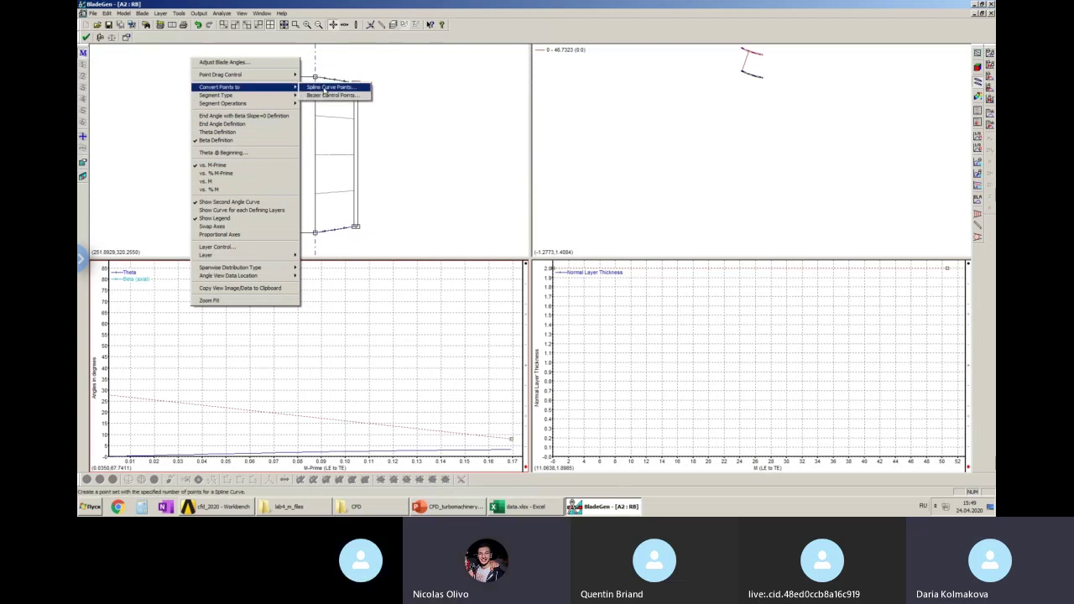
click(325, 89)
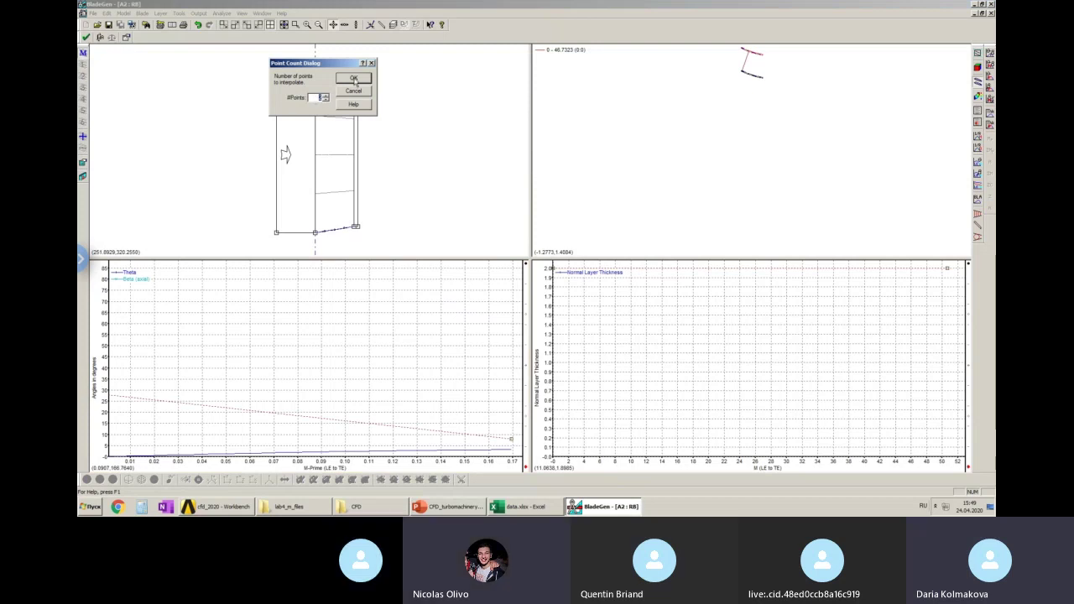
click(353, 78)
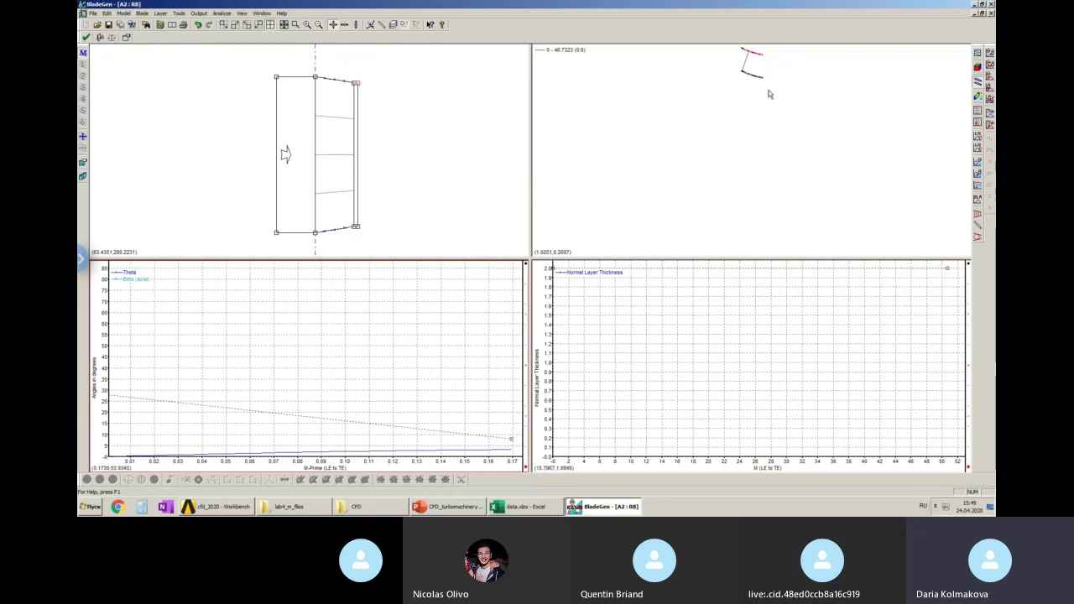
Step: Examine the two adjacent blade profiles of the hub layer close up in the blade-to-blade view
drag(759, 100, 748, 146)
drag(776, 64, 755, 153)
drag(755, 147, 755, 165)
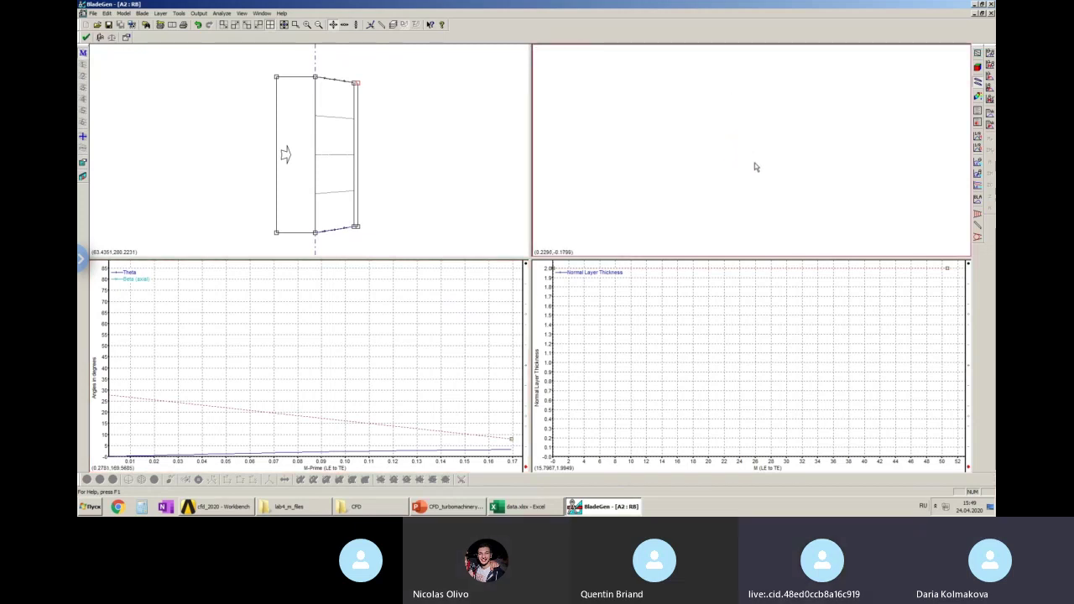
scroll(756, 167, up, 5)
scroll(755, 170, up, 4)
drag(754, 177, 794, 147)
scroll(794, 148, up, 2)
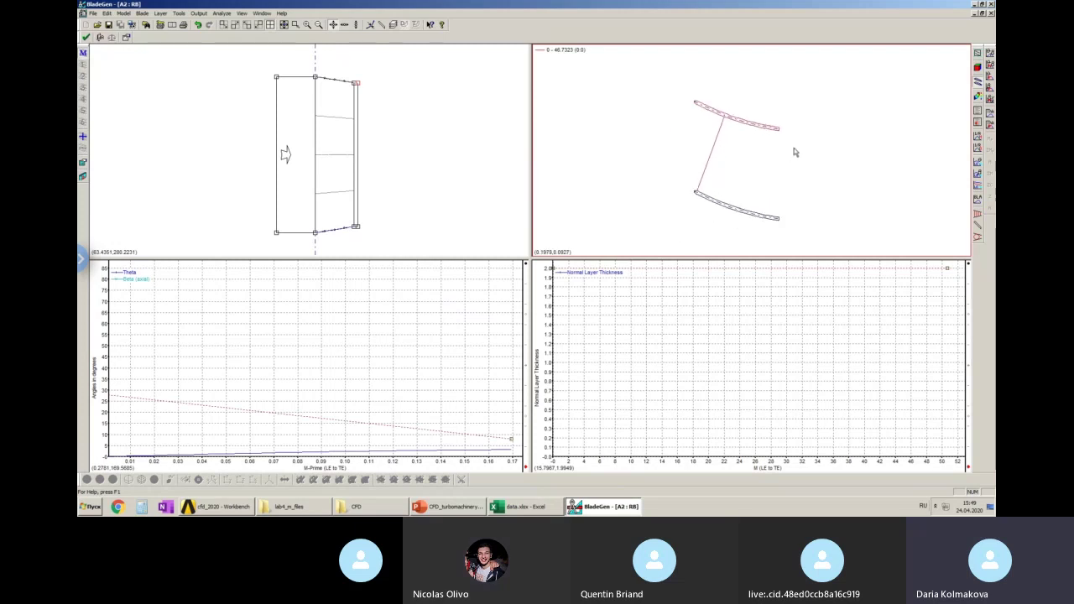
scroll(797, 151, up, 2)
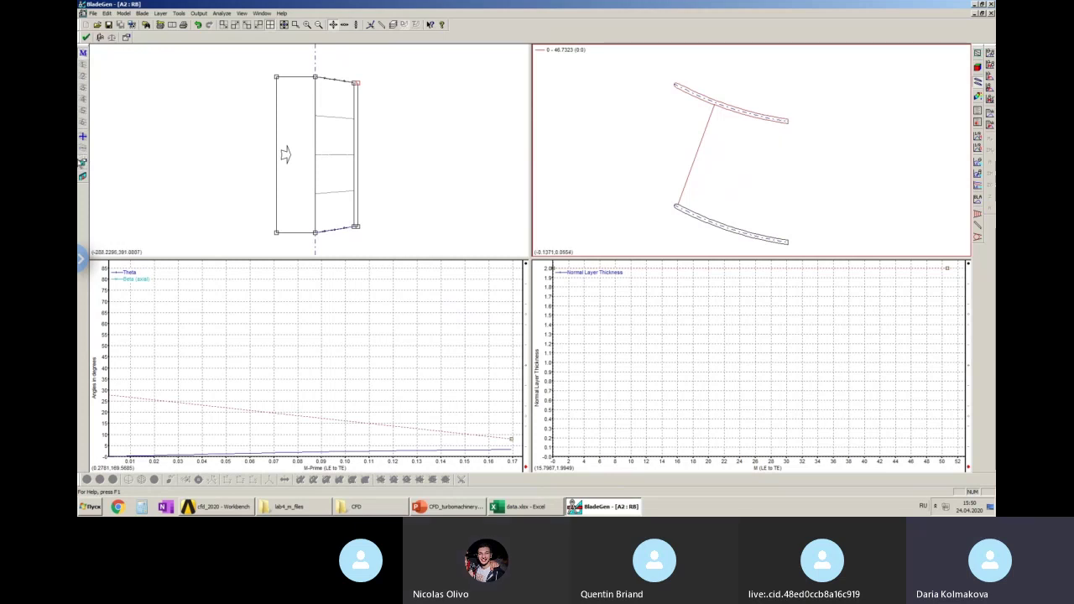
Step: Review the blade's leading- and trailing-edge ellipse types and ratios in the blade properties, and leave the dialog without changes
click(82, 164)
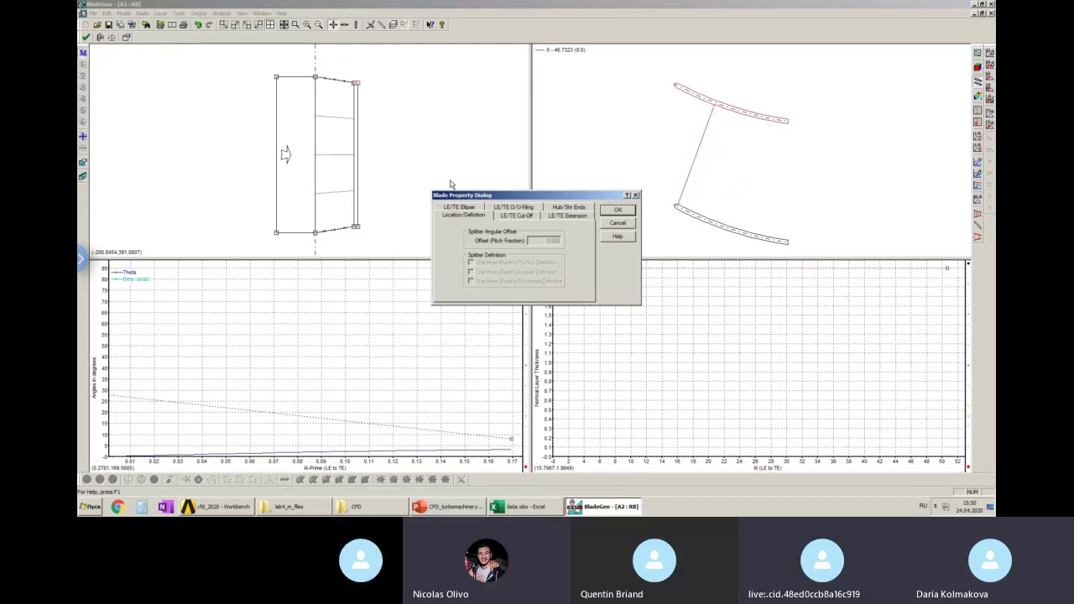
drag(450, 195, 431, 166)
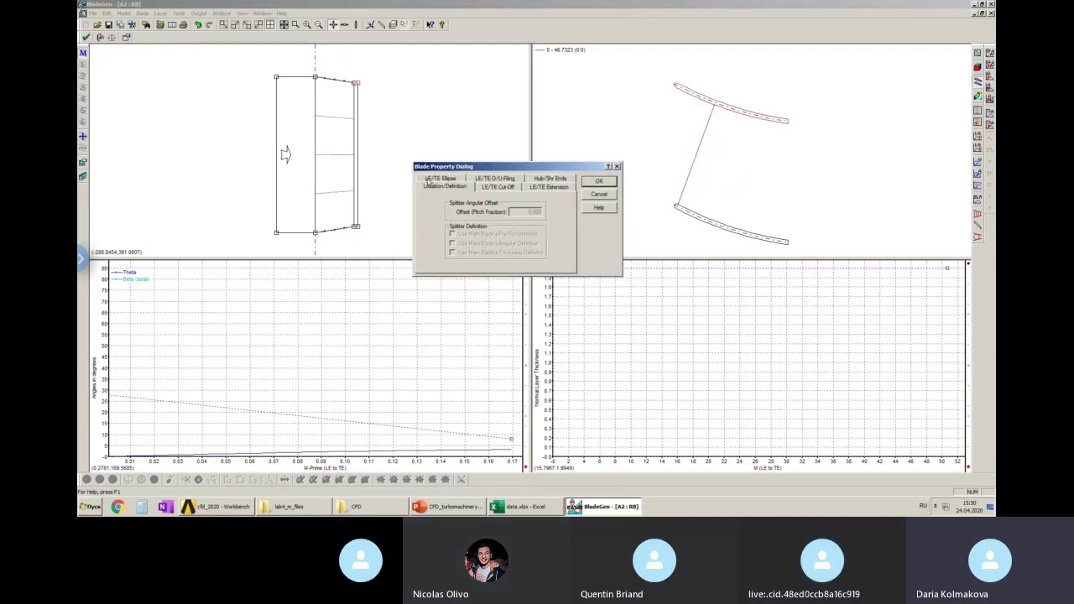
click(433, 179)
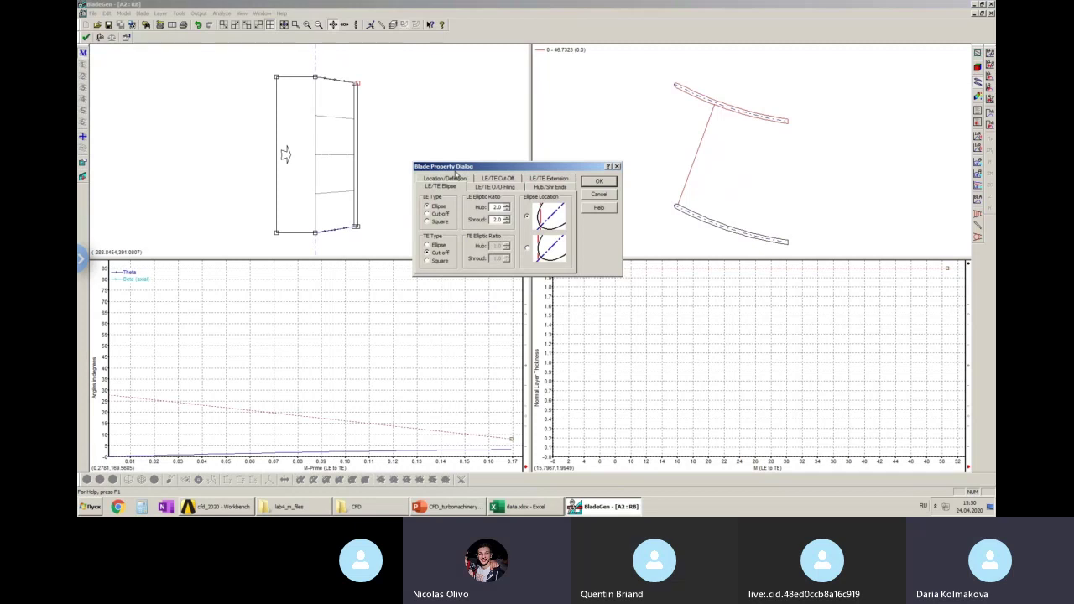
drag(453, 170, 445, 165)
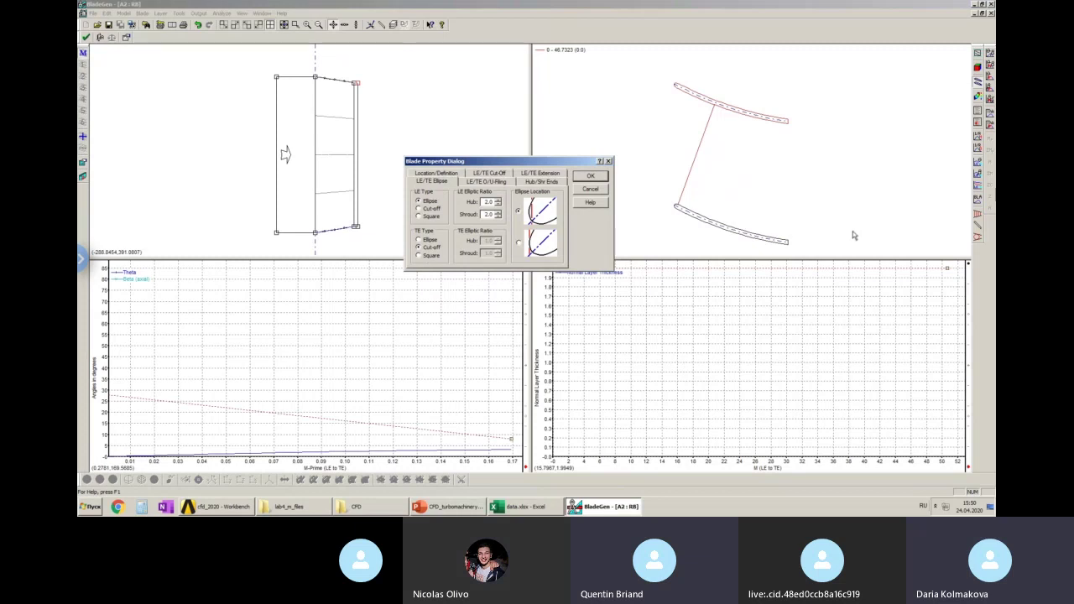
key(Escape)
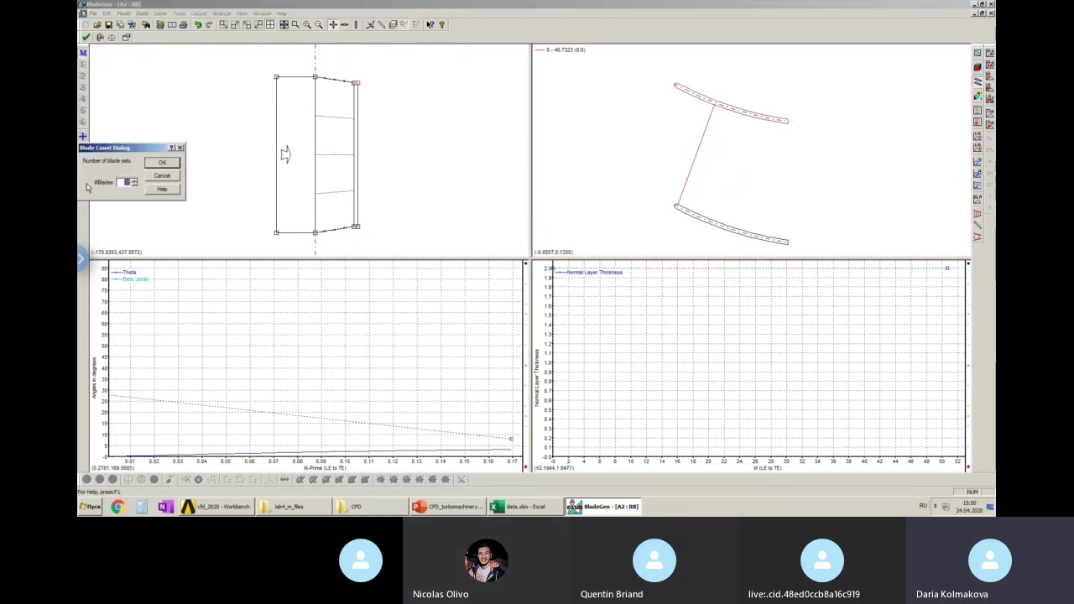
Step: Leave the remote session's full-screen mode, switch to Skype and bring up the newest messages in the call's chat
click(81, 259)
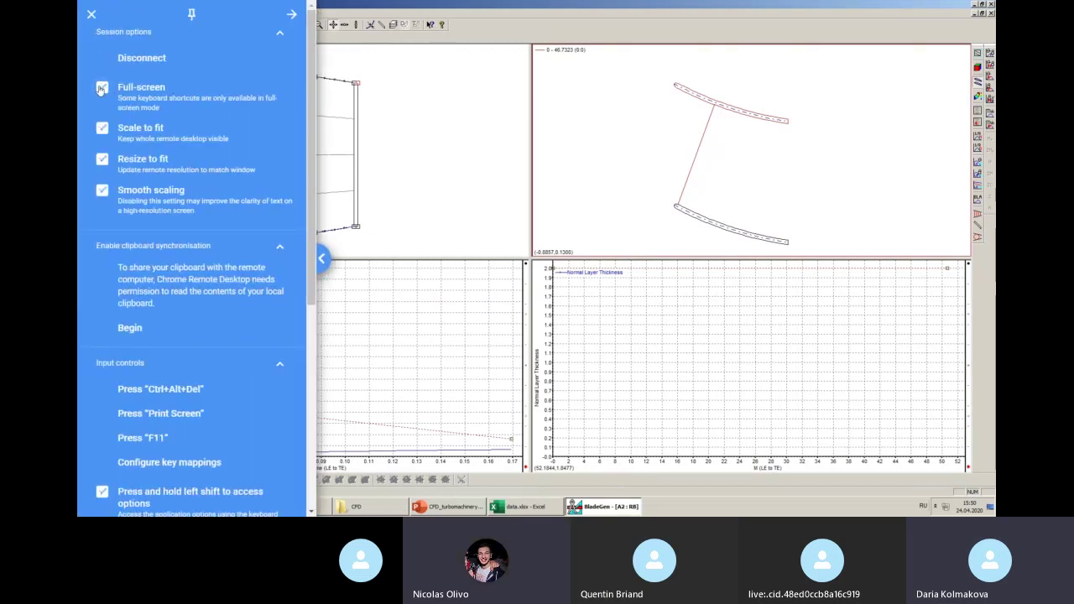
click(102, 88)
click(544, 505)
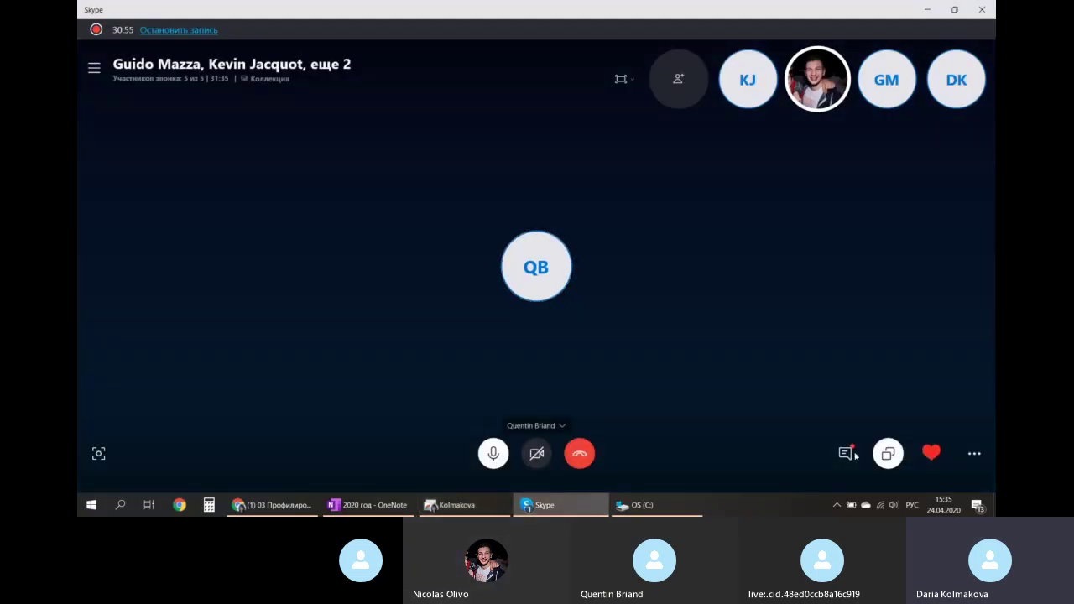
click(847, 454)
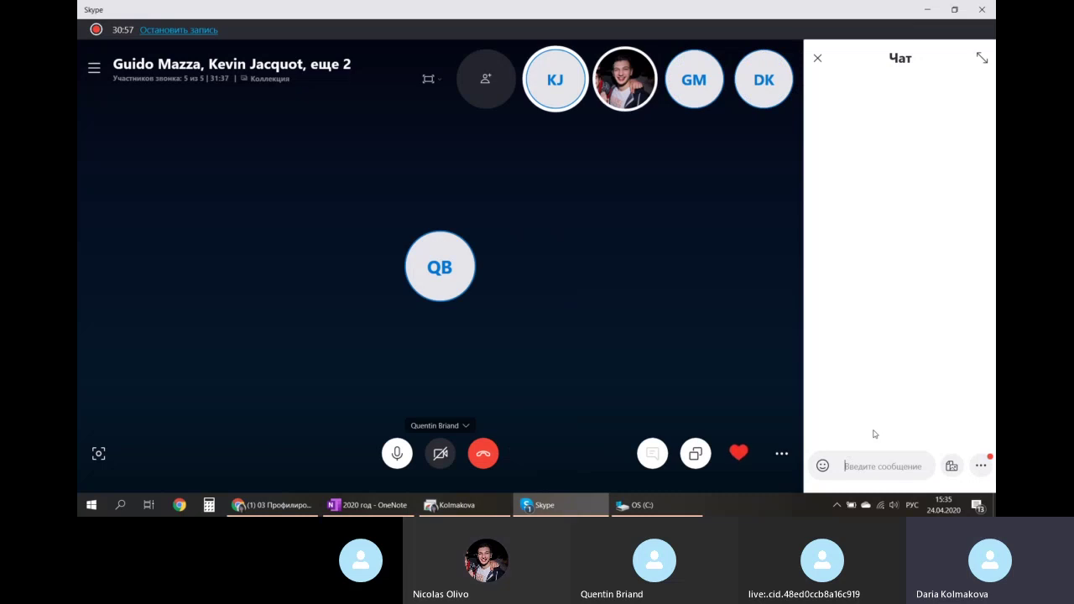
scroll(901, 402, down, 1)
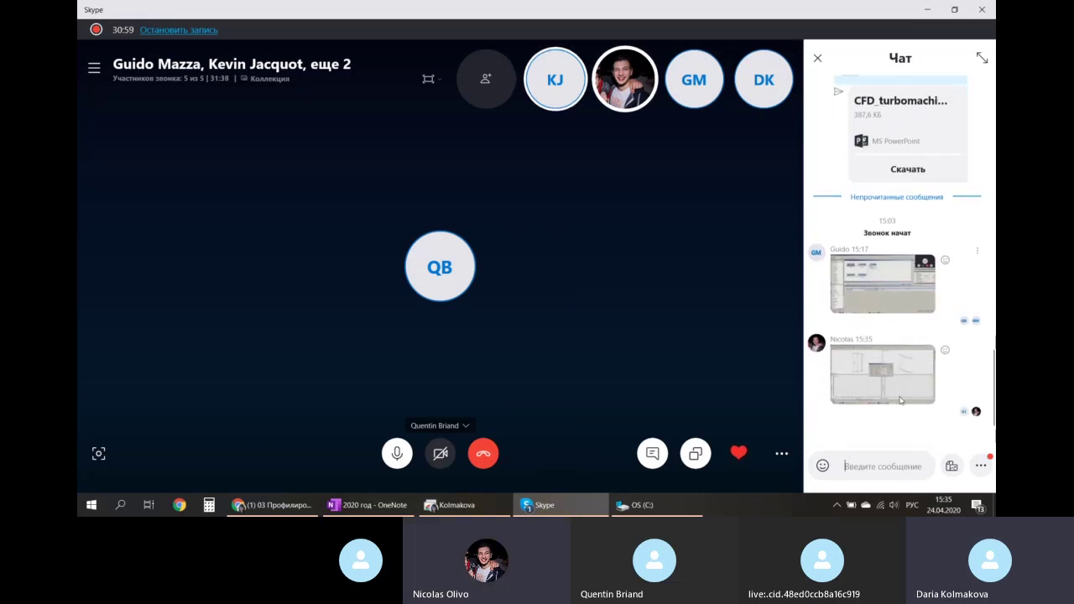